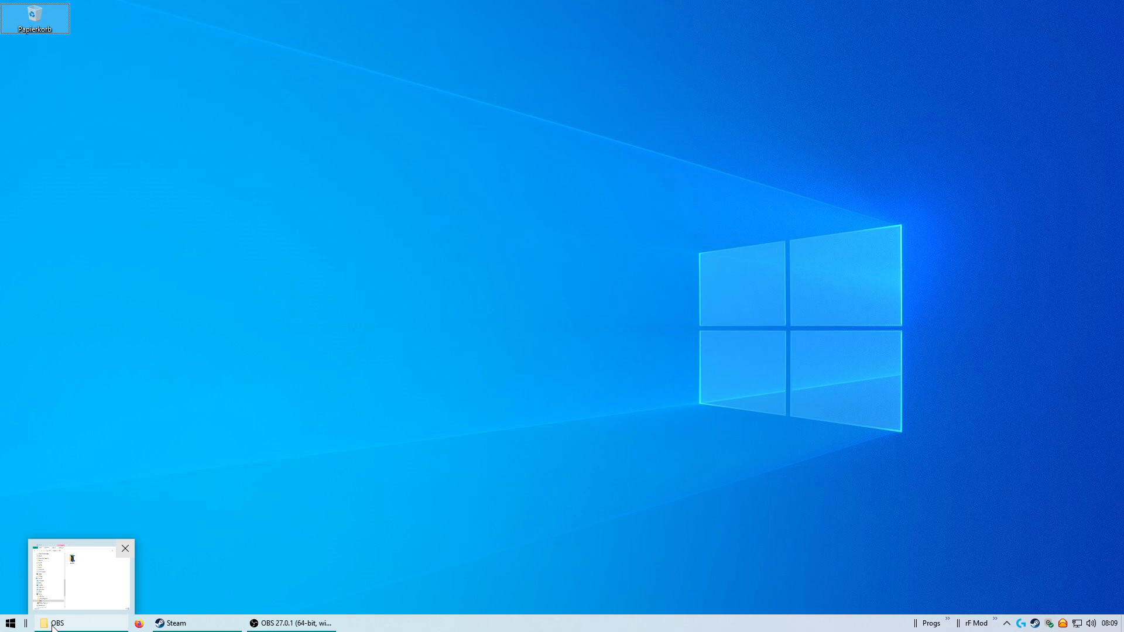
Copy the SpaFrancorchamps_2020 folder from the Installed\Locations directory of rFactor 2
{"action": "left_click", "coordinate": [52, 624]}
{"action": "left_click", "coordinate": [511, 101]}
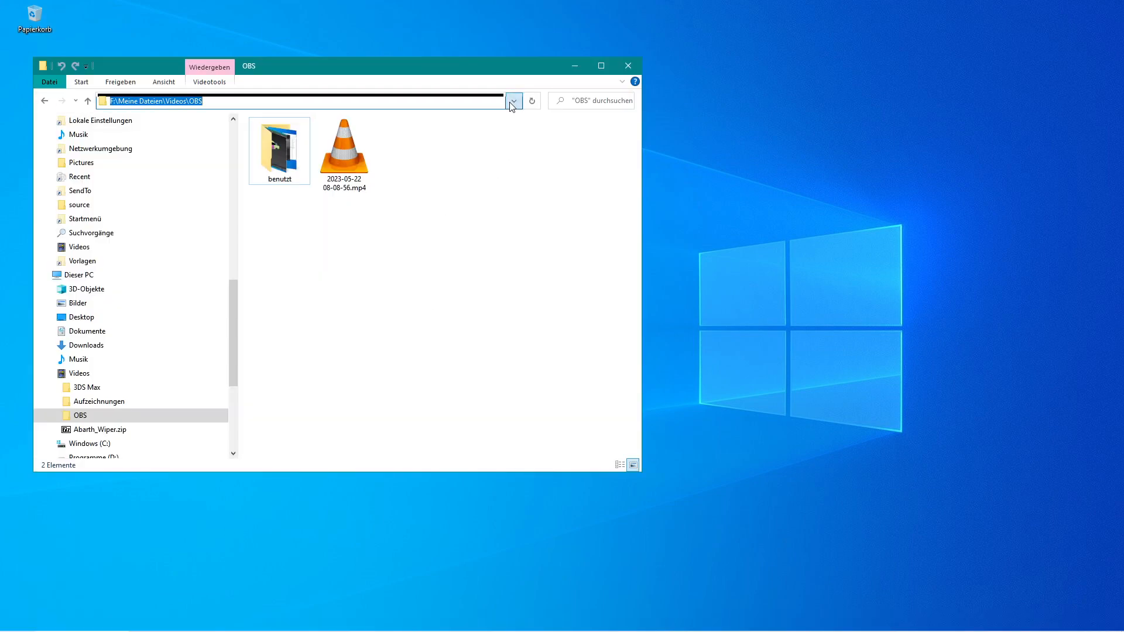
{"action": "left_click", "coordinate": [325, 126]}
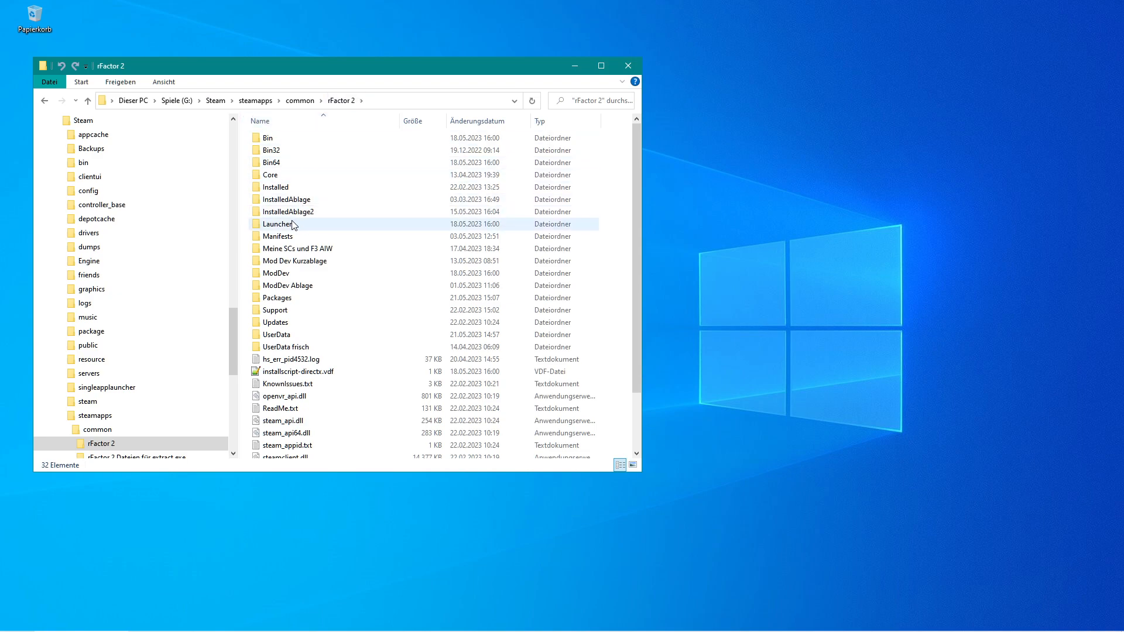
{"action": "double_click", "coordinate": [259, 191]}
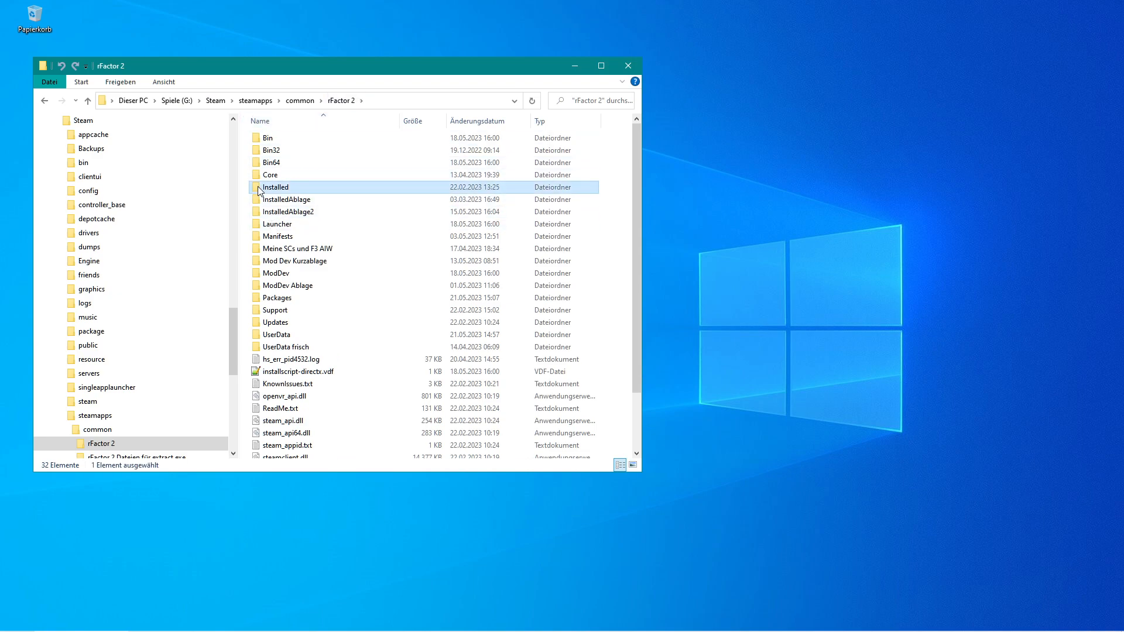
{"action": "double_click", "coordinate": [258, 168]}
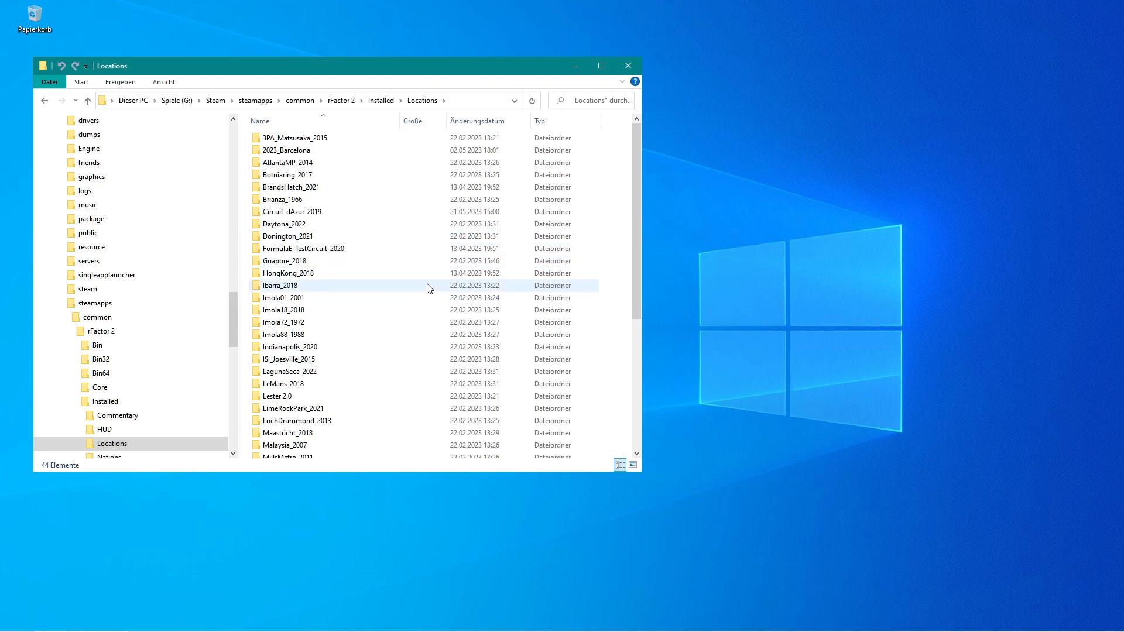
{"action": "left_click_drag", "start_coordinate": [634, 246], "coordinate": [638, 376]}
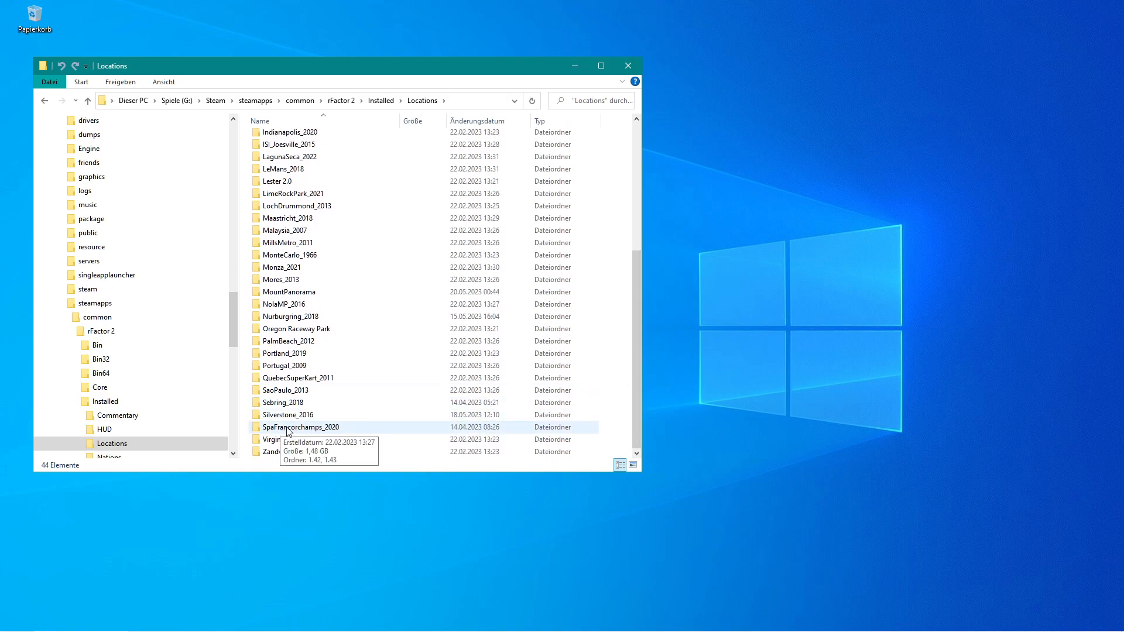
{"action": "right_click", "coordinate": [267, 430]}
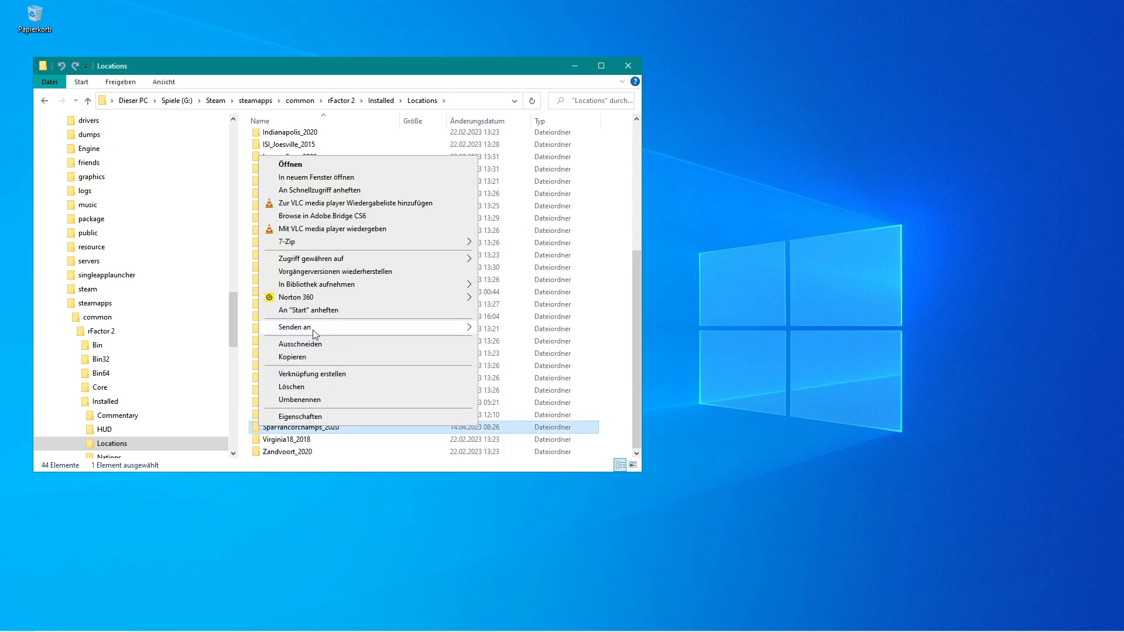
{"action": "left_click", "coordinate": [307, 358]}
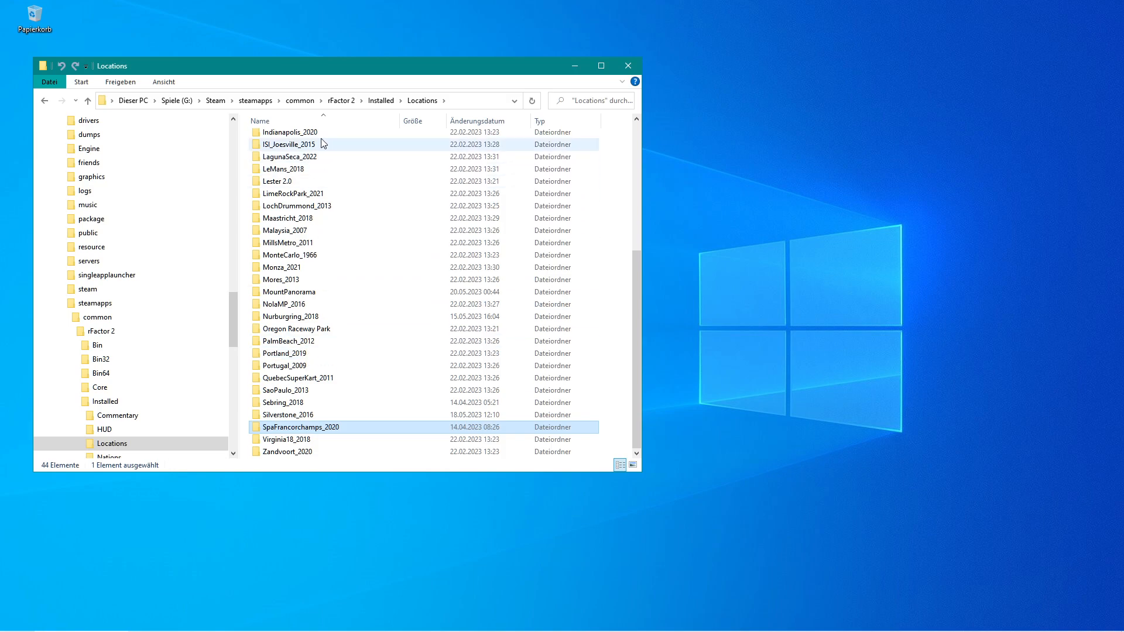
Paste the copied SpaFrancorchamps_2020 folder into rFactor 2's ModDev\Locations directory
{"action": "left_click", "coordinate": [334, 106]}
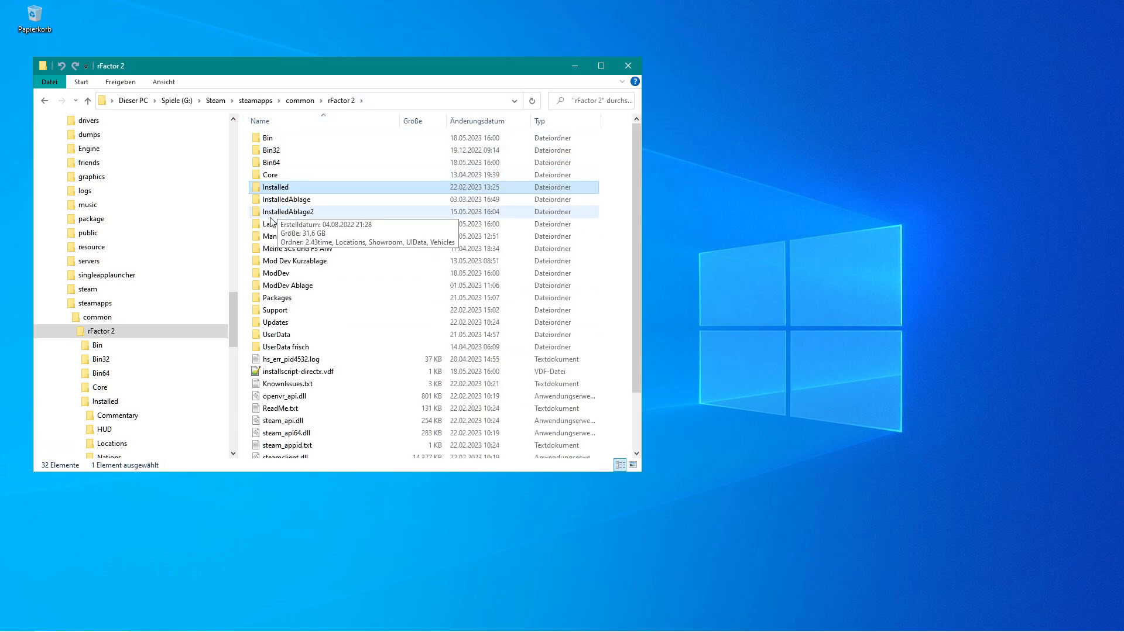
{"action": "left_click", "coordinate": [258, 277]}
{"action": "double_click", "coordinate": [258, 278]}
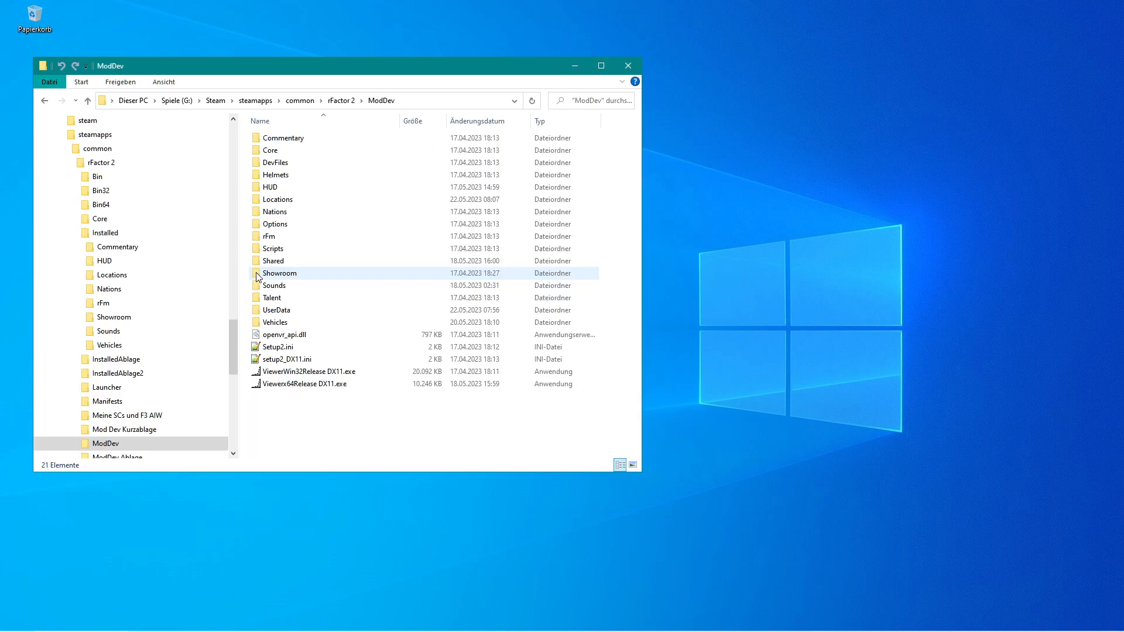
{"action": "left_click", "coordinate": [256, 205]}
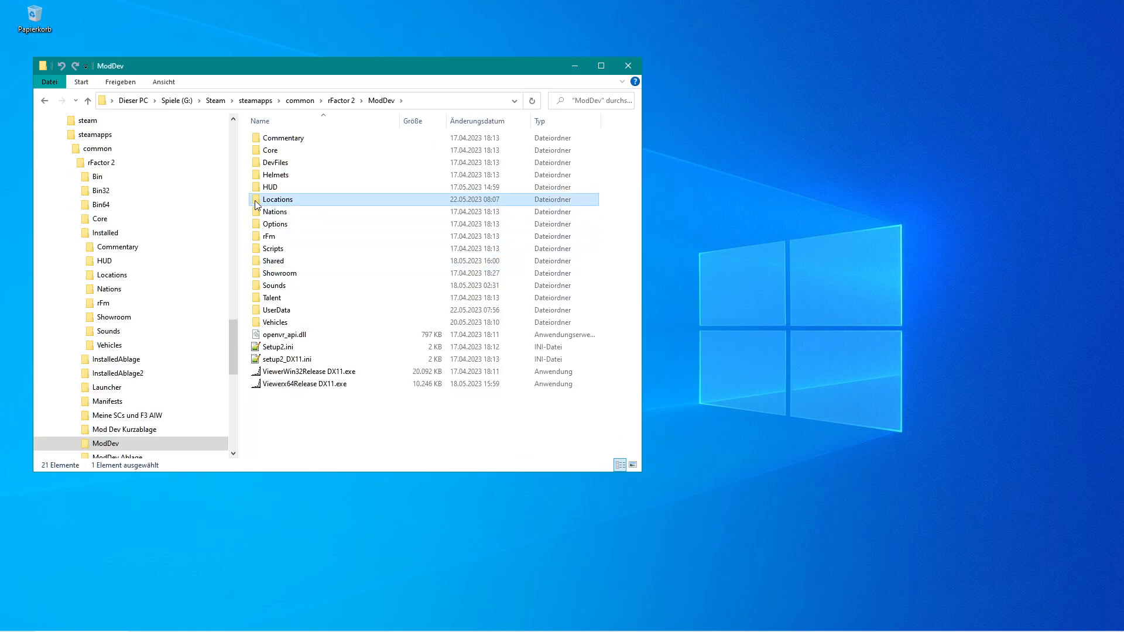
{"action": "double_click", "coordinate": [256, 205]}
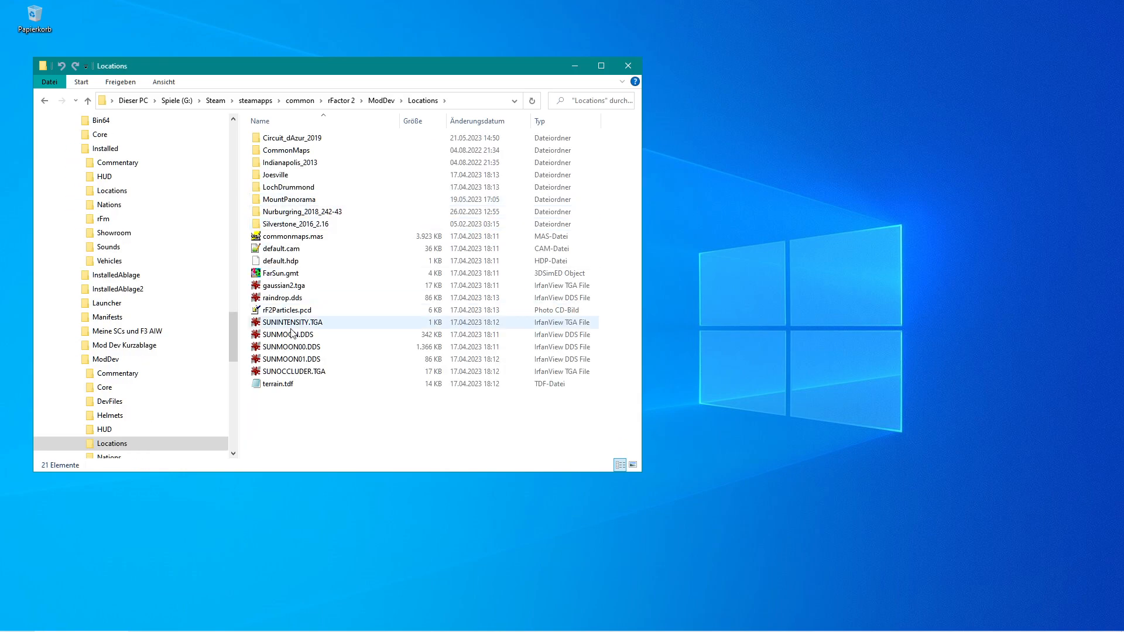
{"action": "right_click", "coordinate": [334, 408]}
{"action": "left_click", "coordinate": [386, 490]}
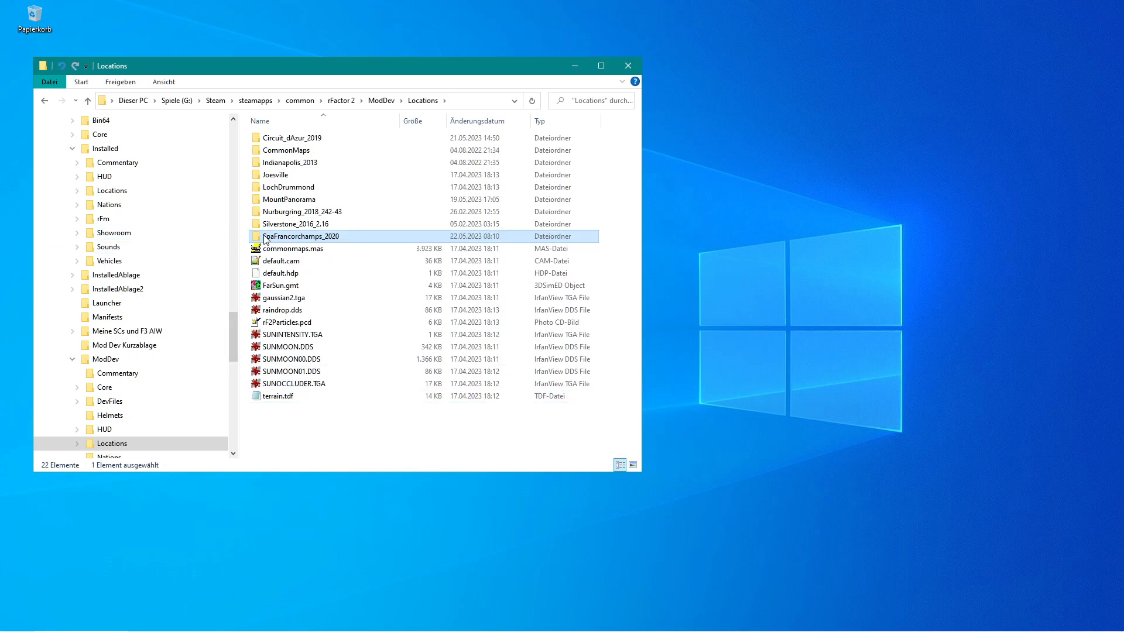
Move all MAS files from the 1.42 and 1.43 subfolders up into ModDev's SpaFrancorchamps_2020 folder, leaving the MFT files behind
{"action": "double_click", "coordinate": [264, 237]}
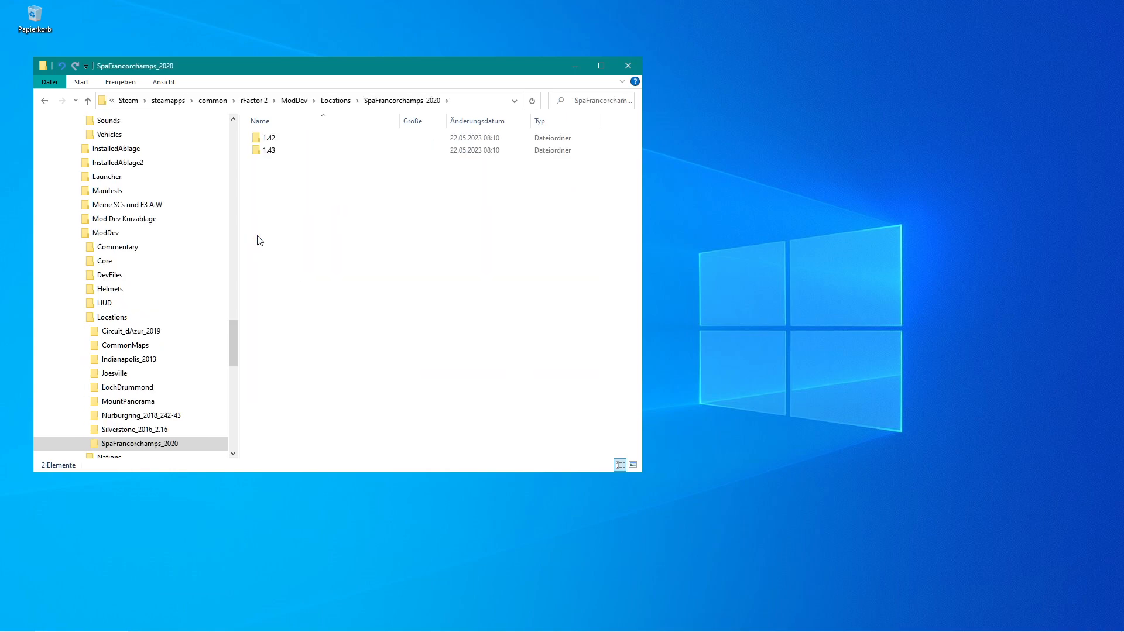
{"action": "left_click_drag", "start_coordinate": [230, 331], "coordinate": [230, 345]}
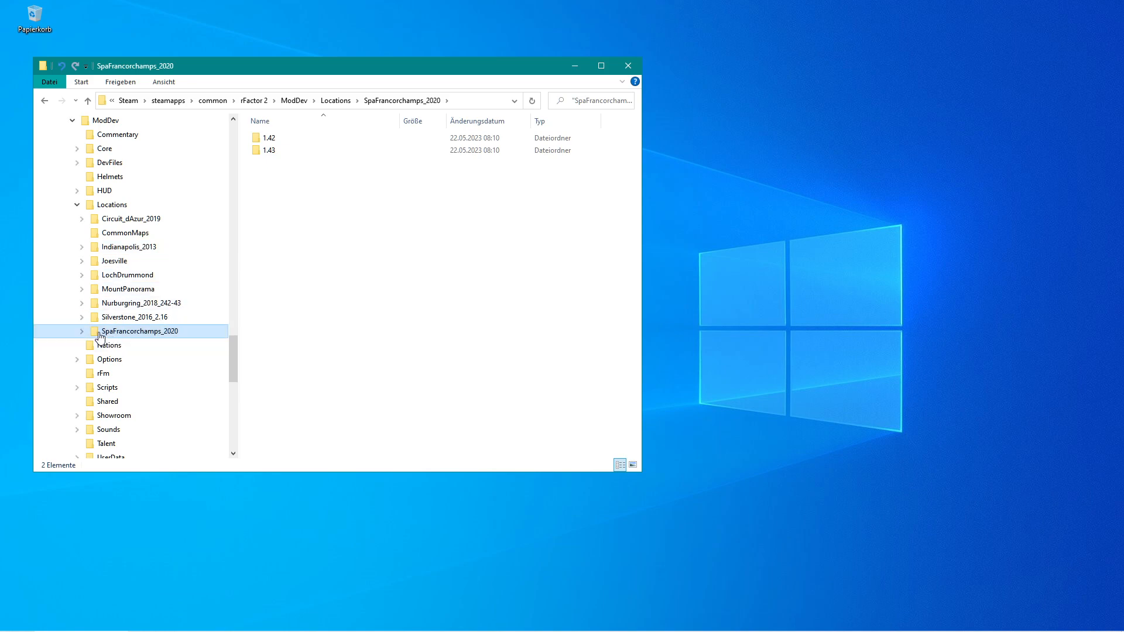
{"action": "left_click", "coordinate": [82, 331]}
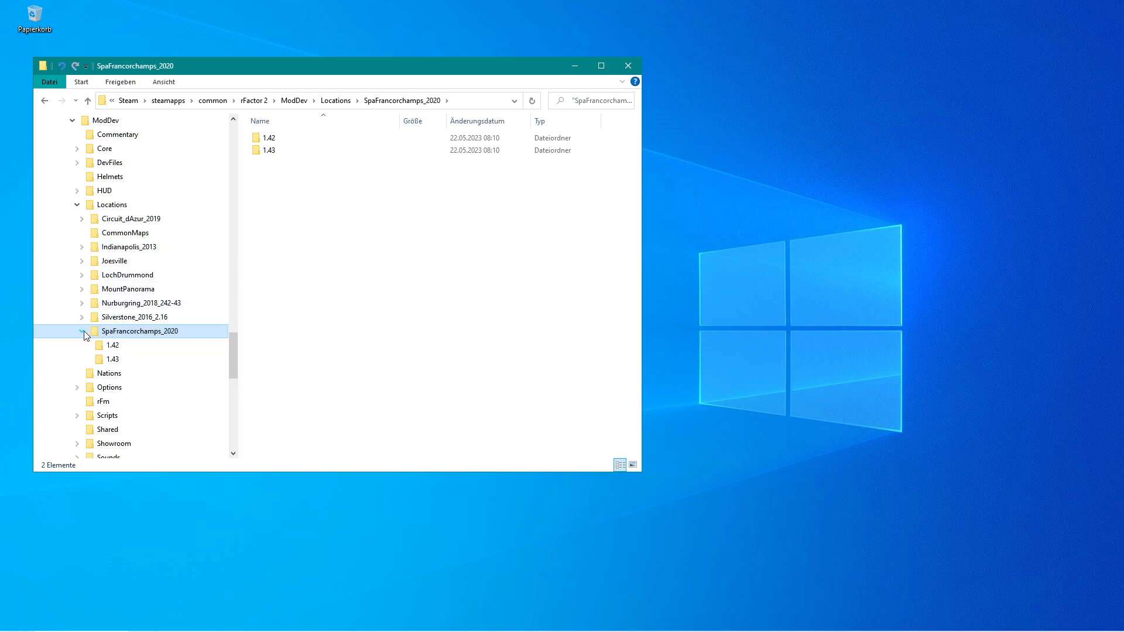
{"action": "left_click", "coordinate": [107, 350]}
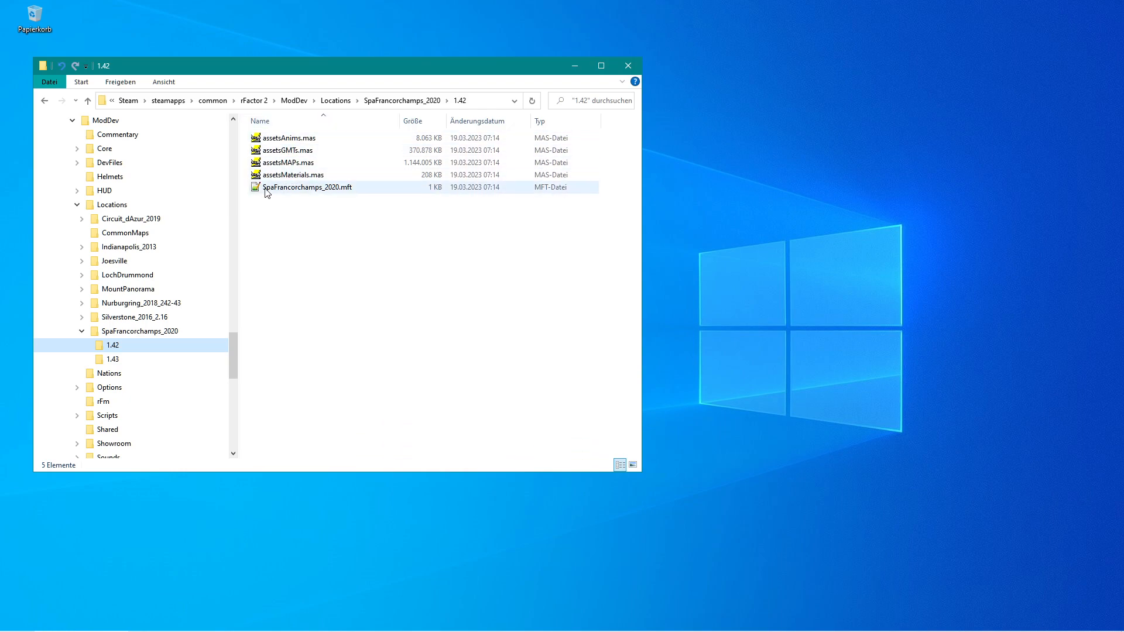
{"action": "left_click", "coordinate": [113, 361]}
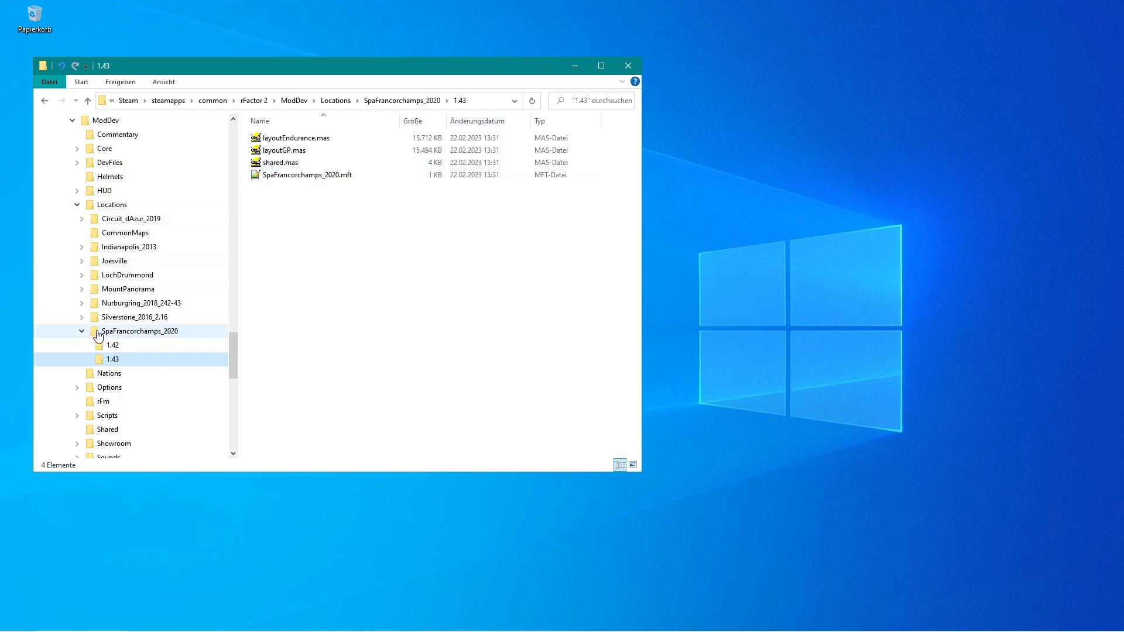
{"action": "left_click", "coordinate": [108, 345]}
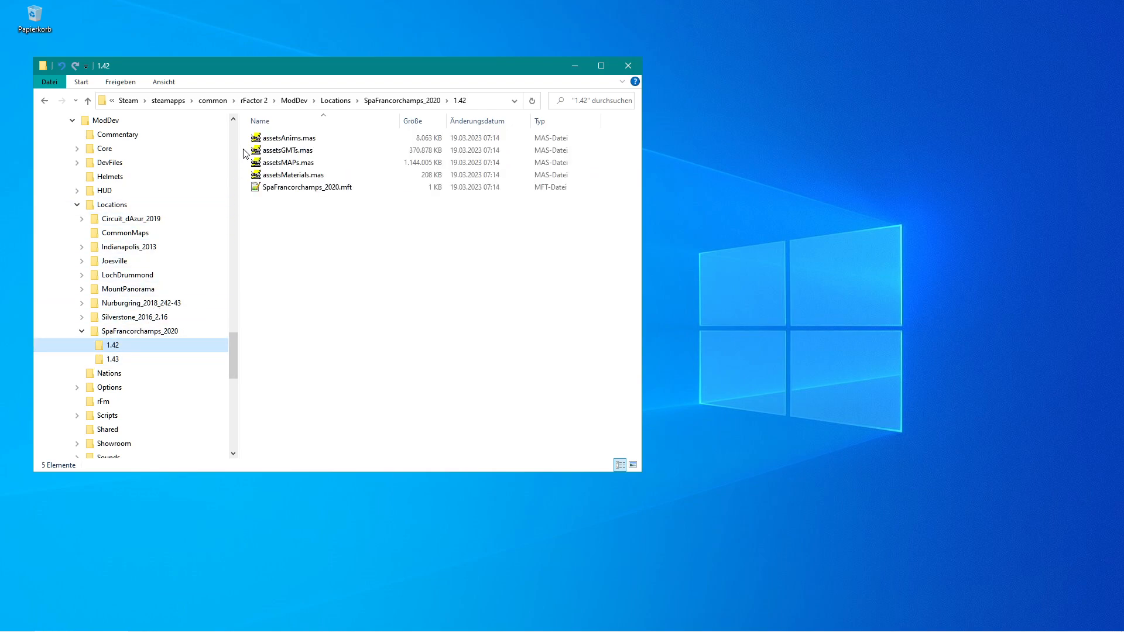
{"action": "left_click_drag", "start_coordinate": [248, 178], "coordinate": [179, 332]}
{"action": "left_click", "coordinate": [113, 359]}
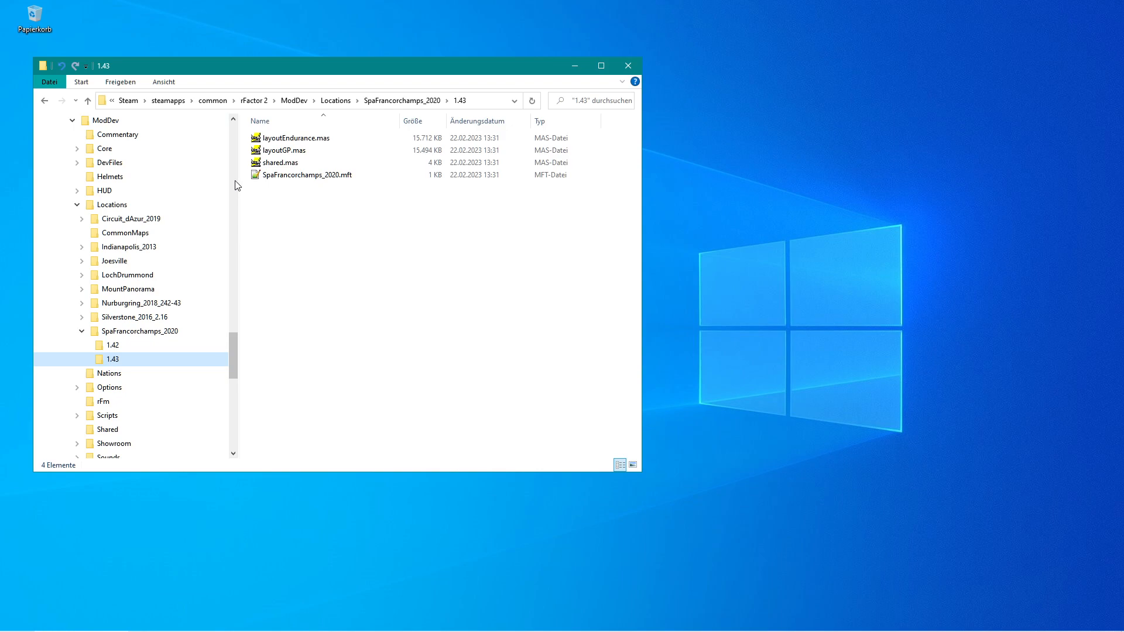
{"action": "left_click_drag", "start_coordinate": [245, 138], "coordinate": [171, 331]}
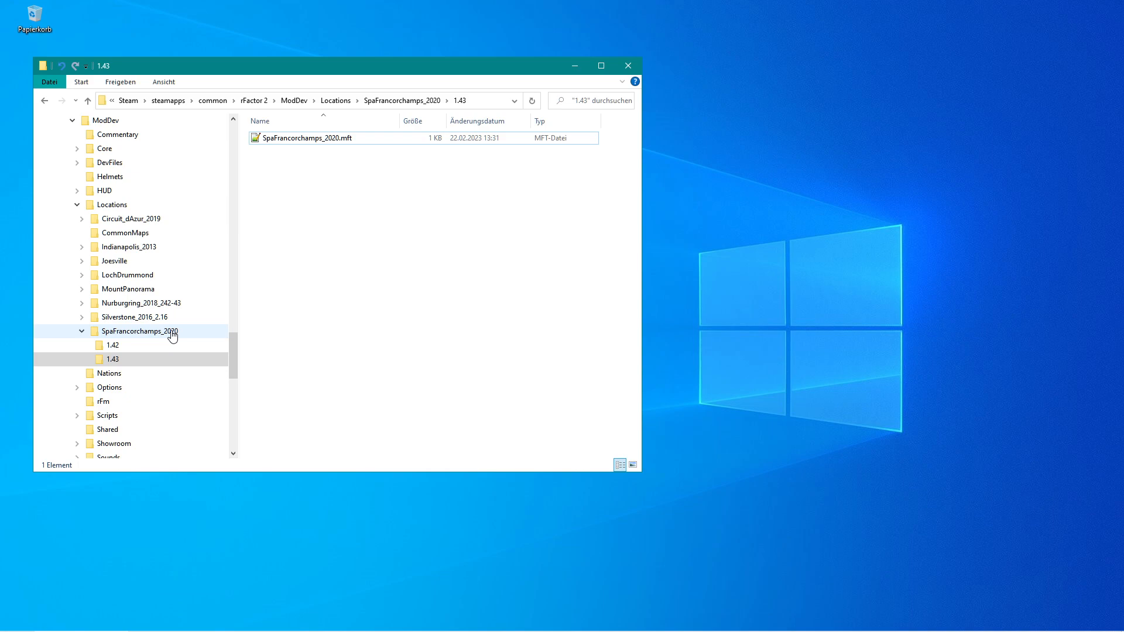
Delete the 1.42 and 1.43 subfolders from the SpaFrancorchamps_2020 folder
{"action": "left_click", "coordinate": [100, 332]}
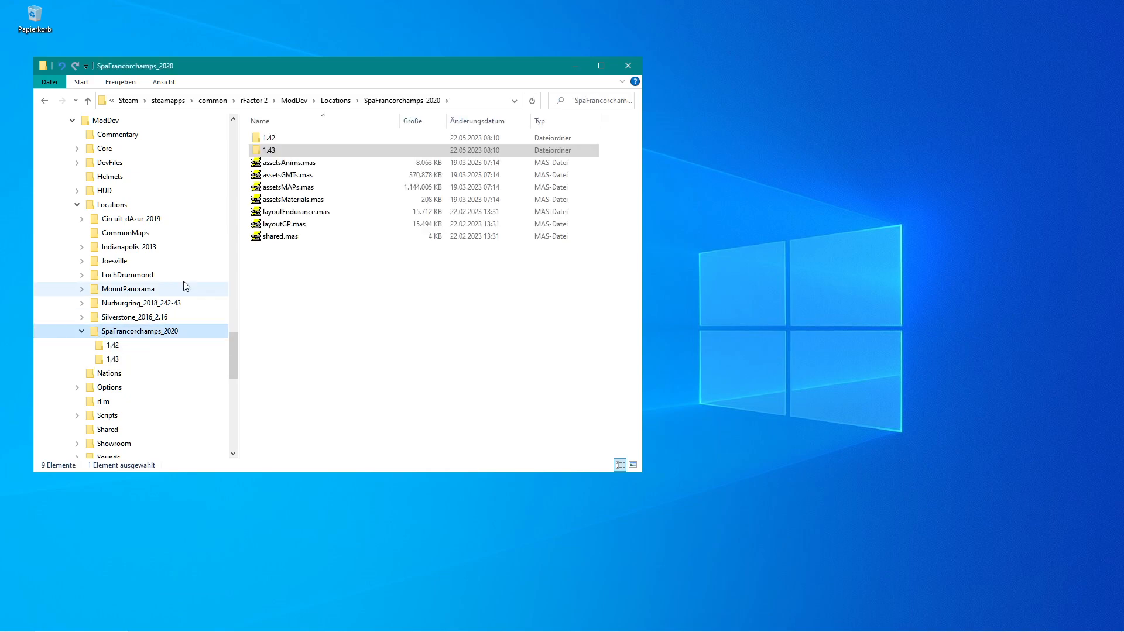
{"action": "left_click_drag", "start_coordinate": [246, 141], "coordinate": [253, 151]}
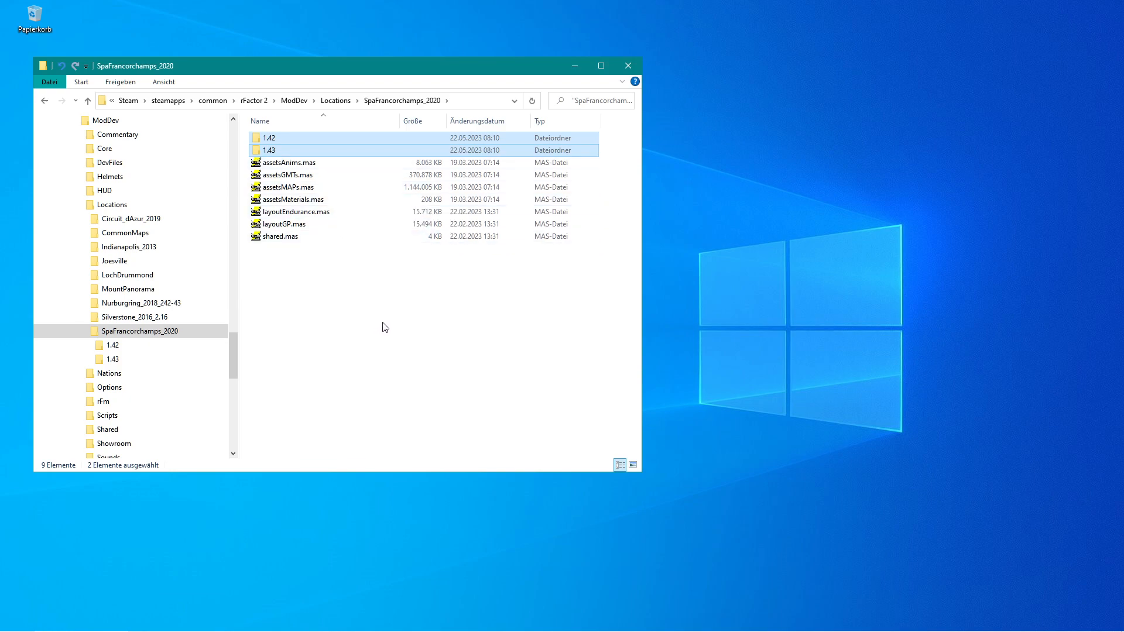
{"action": "key", "text": "Delete"}
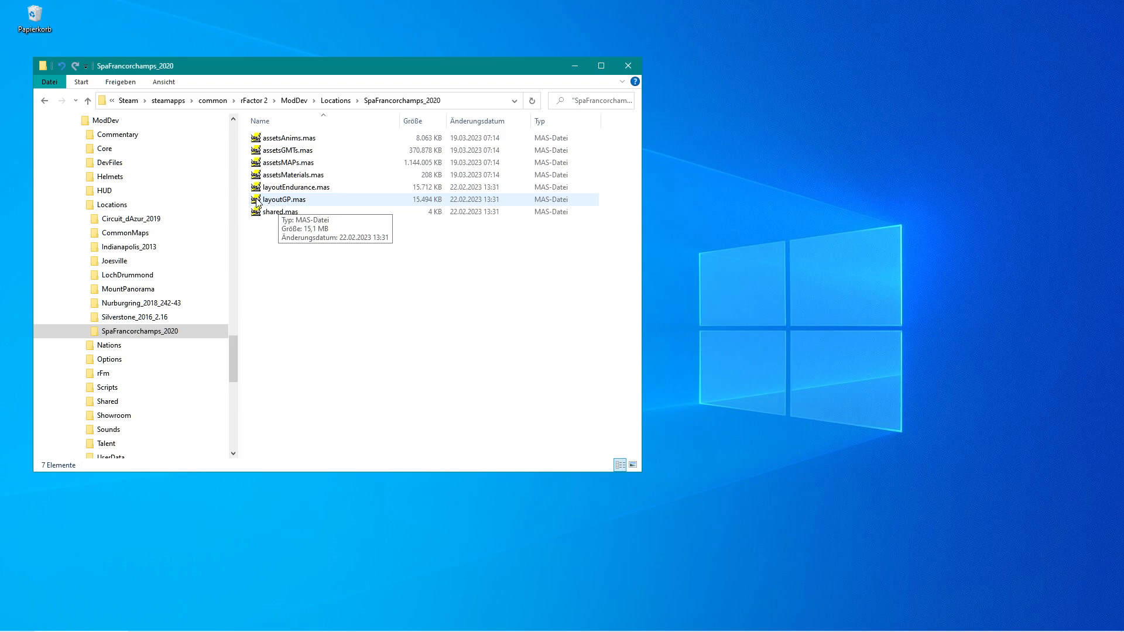
Open the layoutGP.mas archive in the gMotor2 MAS File Utility
{"action": "left_click", "coordinate": [258, 202]}
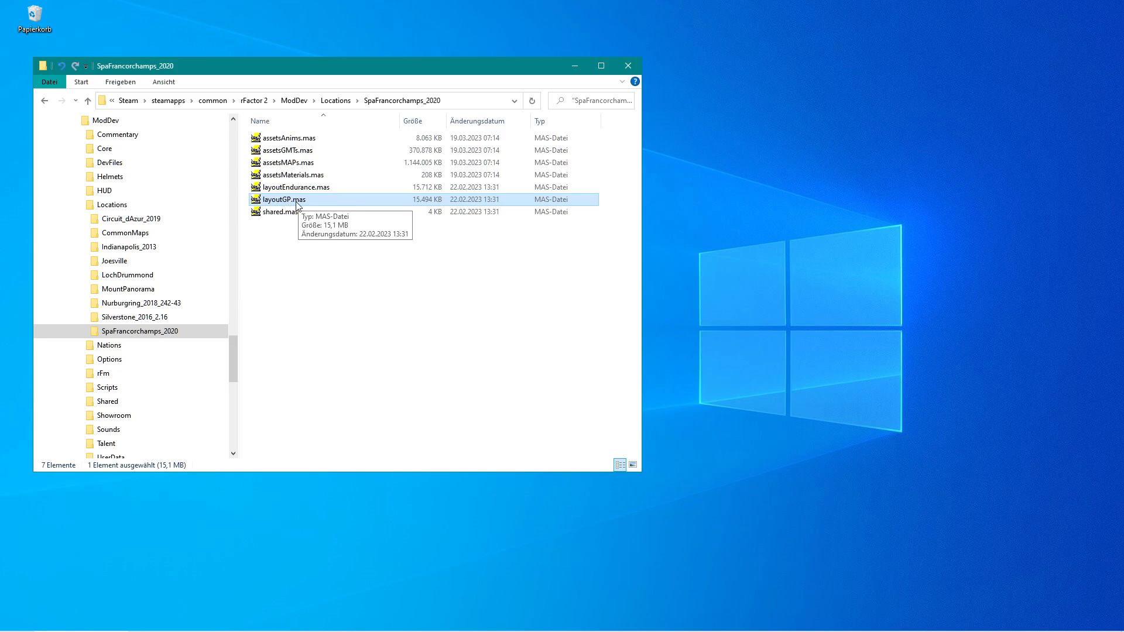
{"action": "right_click", "coordinate": [285, 201]}
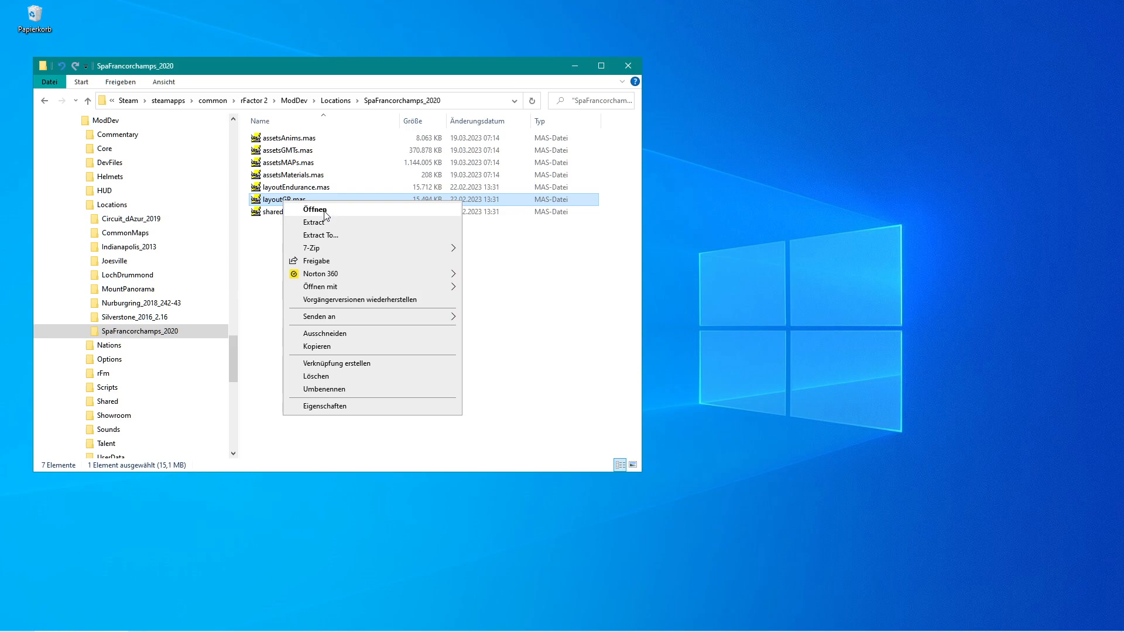
{"action": "left_click", "coordinate": [326, 211]}
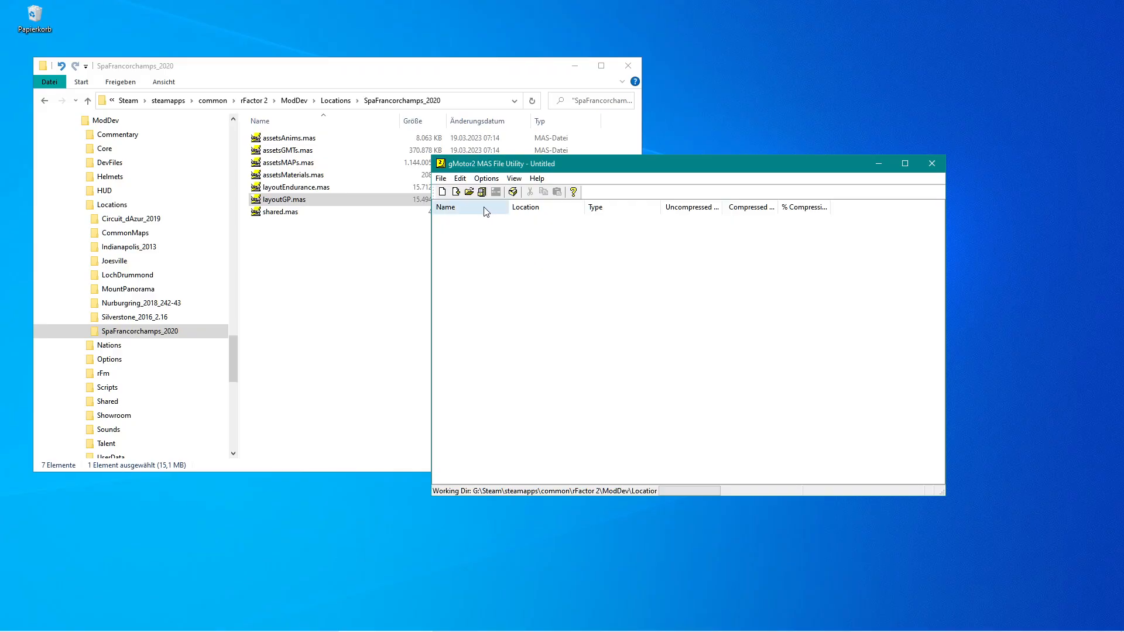
{"action": "left_click", "coordinate": [470, 192]}
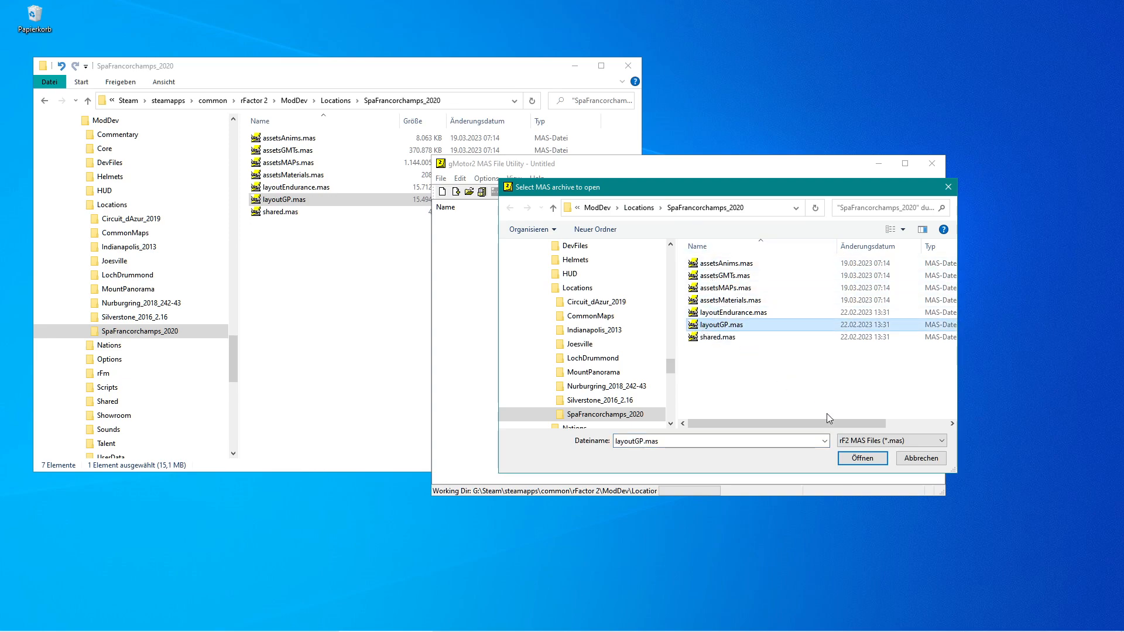
{"action": "left_click", "coordinate": [855, 458]}
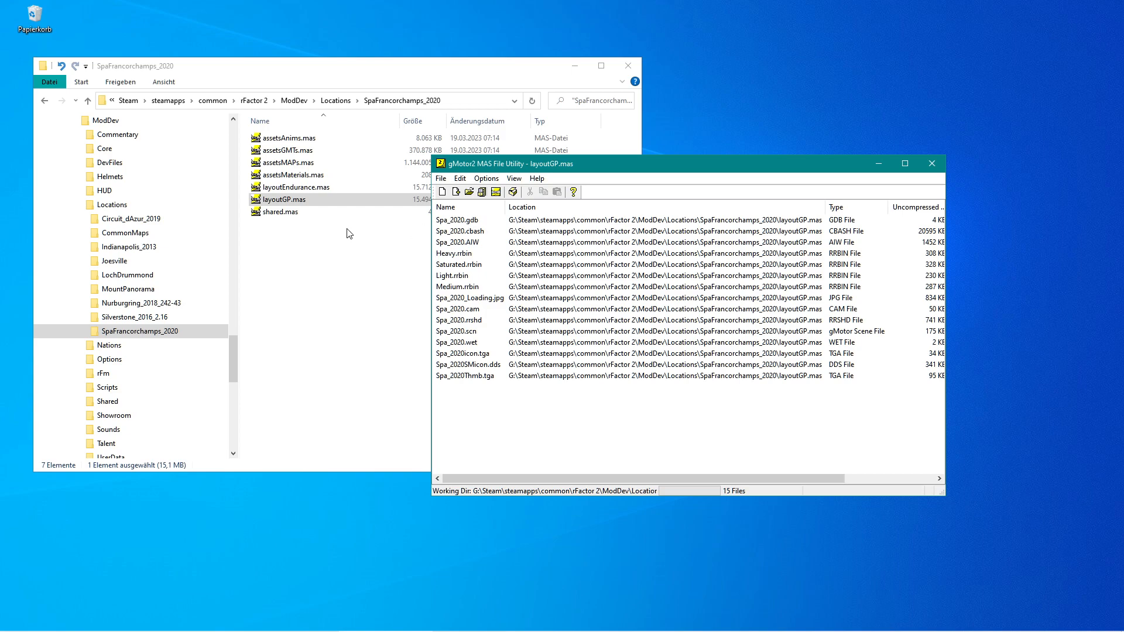
Create a folder named GP_original inside SpaFrancorchamps_2020 and open it
{"action": "left_click", "coordinate": [263, 199]}
{"action": "right_click", "coordinate": [316, 266]}
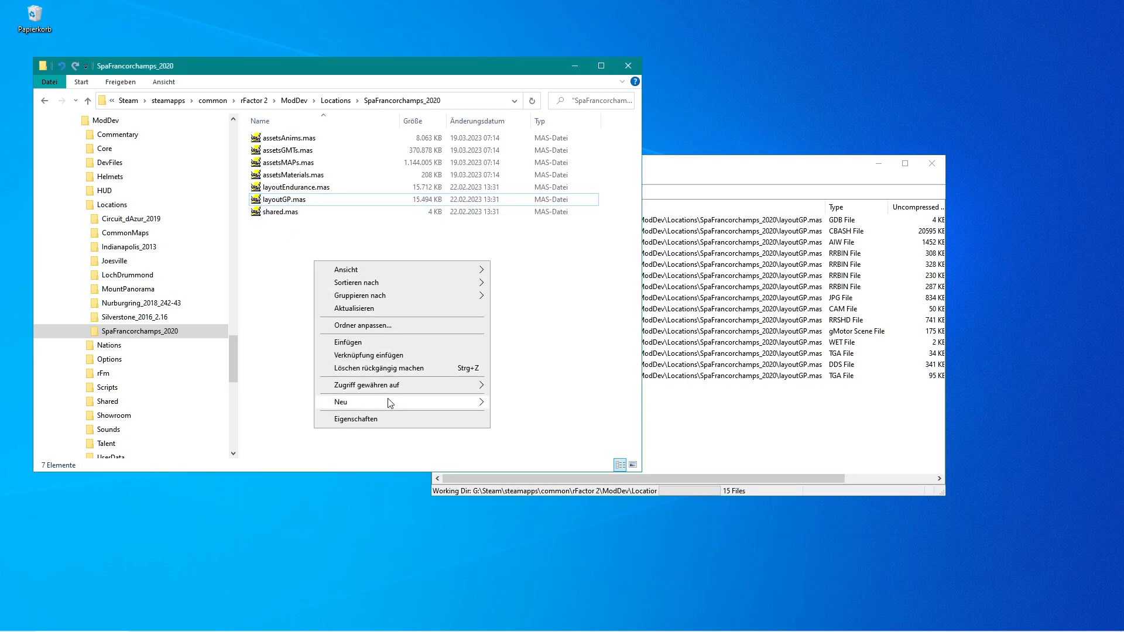
{"action": "mouse_move", "coordinate": [389, 403]}
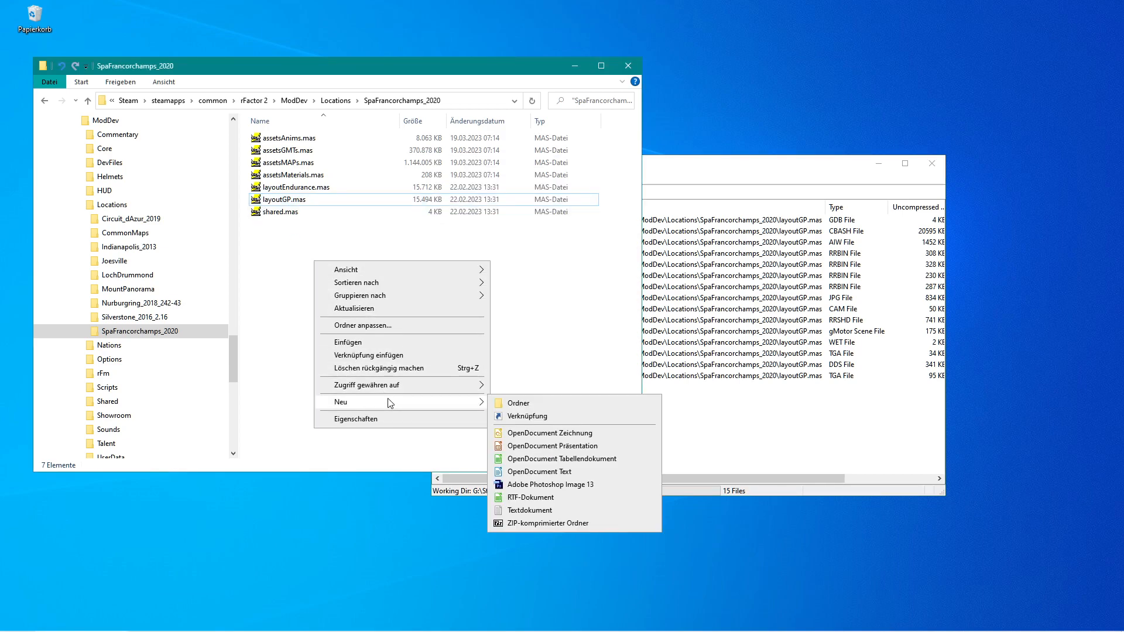
{"action": "left_click", "coordinate": [517, 403]}
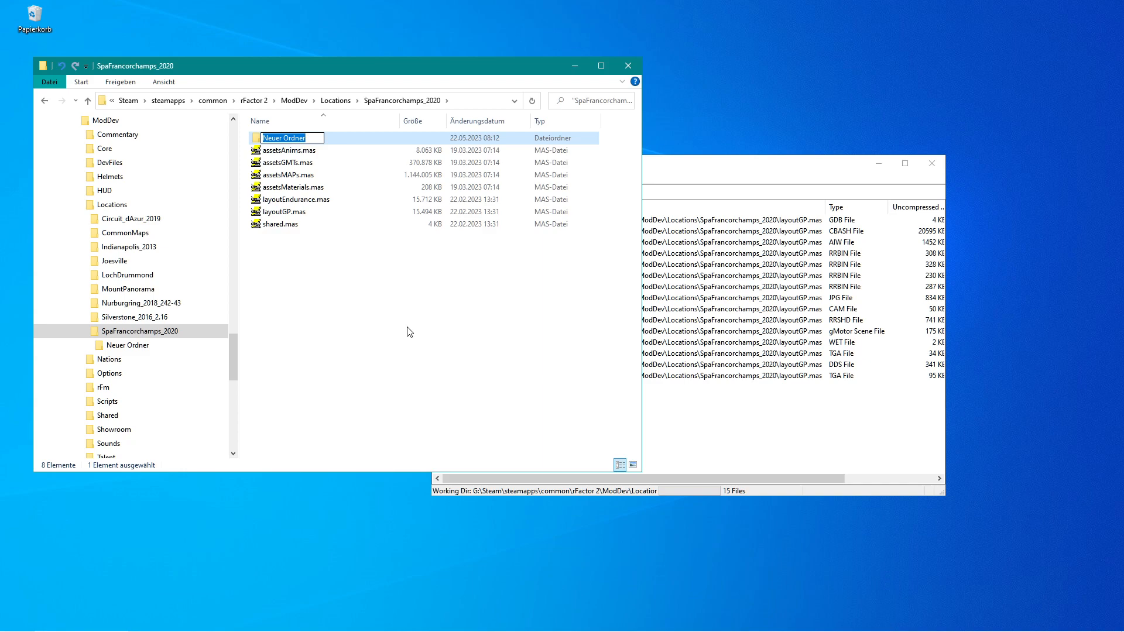
{"action": "type", "text": "GP_original"}
{"action": "key", "text": "Return"}
{"action": "key", "text": "Return"}
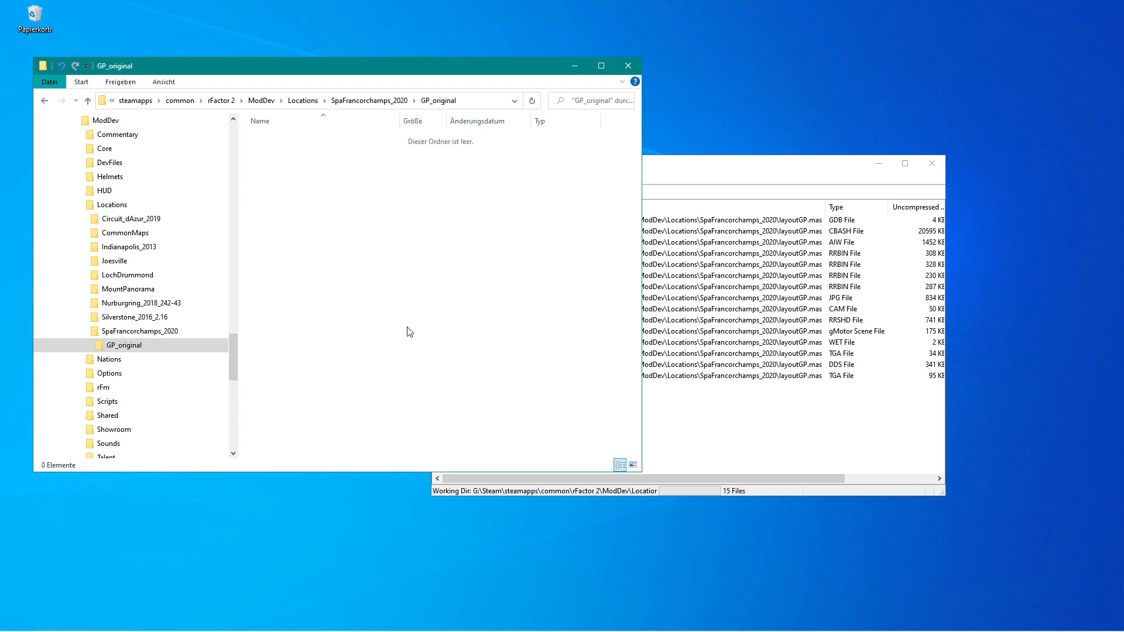
Extract all files of the layoutGP.mas archive into the GP_original folder, using its full path copied from the file manager
{"action": "left_click", "coordinate": [485, 106]}
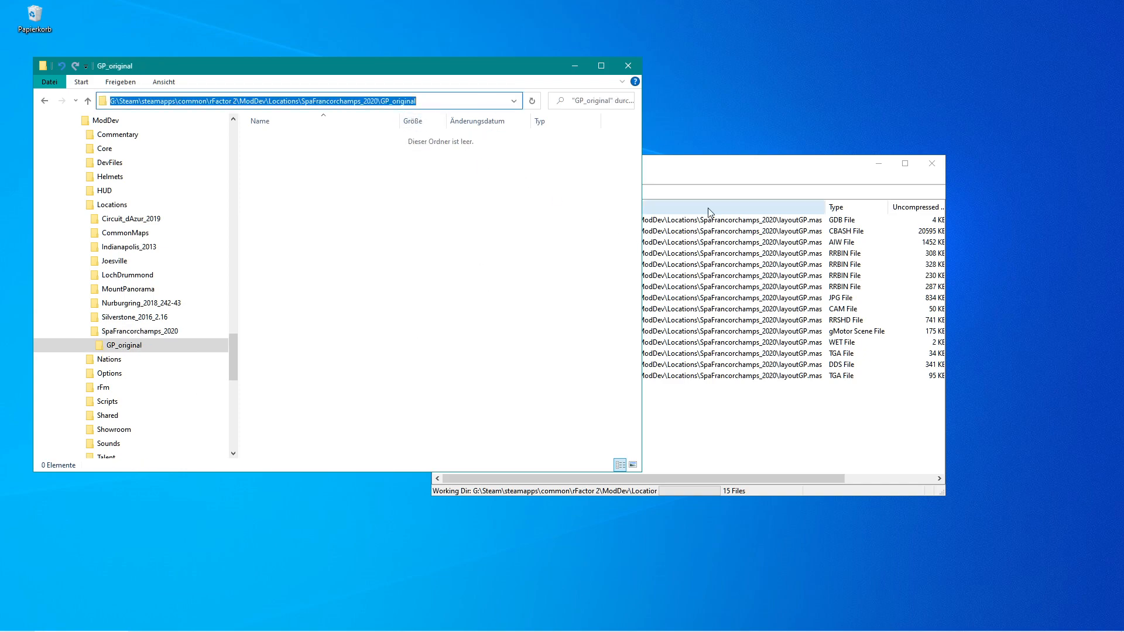
{"action": "left_click", "coordinate": [718, 179]}
{"action": "left_click", "coordinate": [658, 288]}
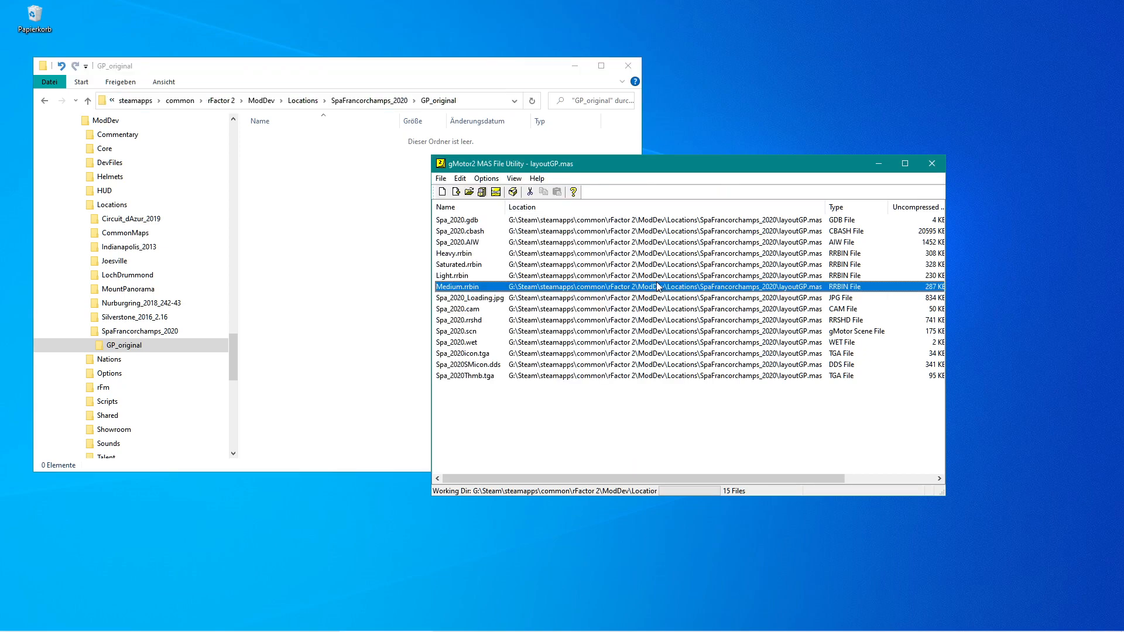
{"action": "key", "text": "ctrl+a"}
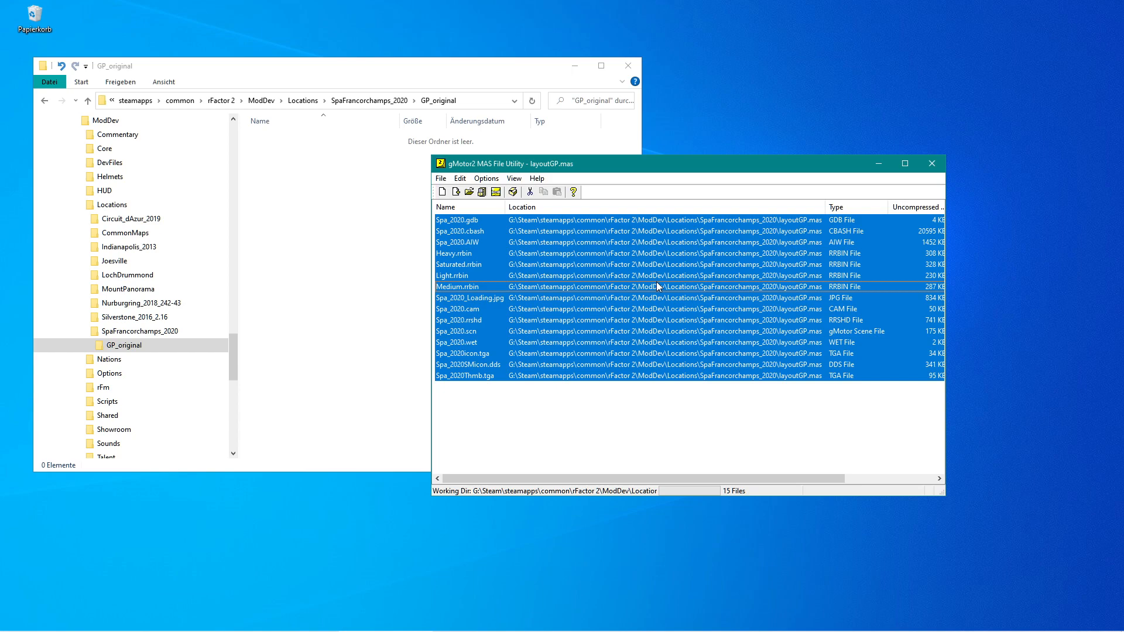
{"action": "right_click", "coordinate": [656, 282]}
{"action": "left_click", "coordinate": [701, 325]}
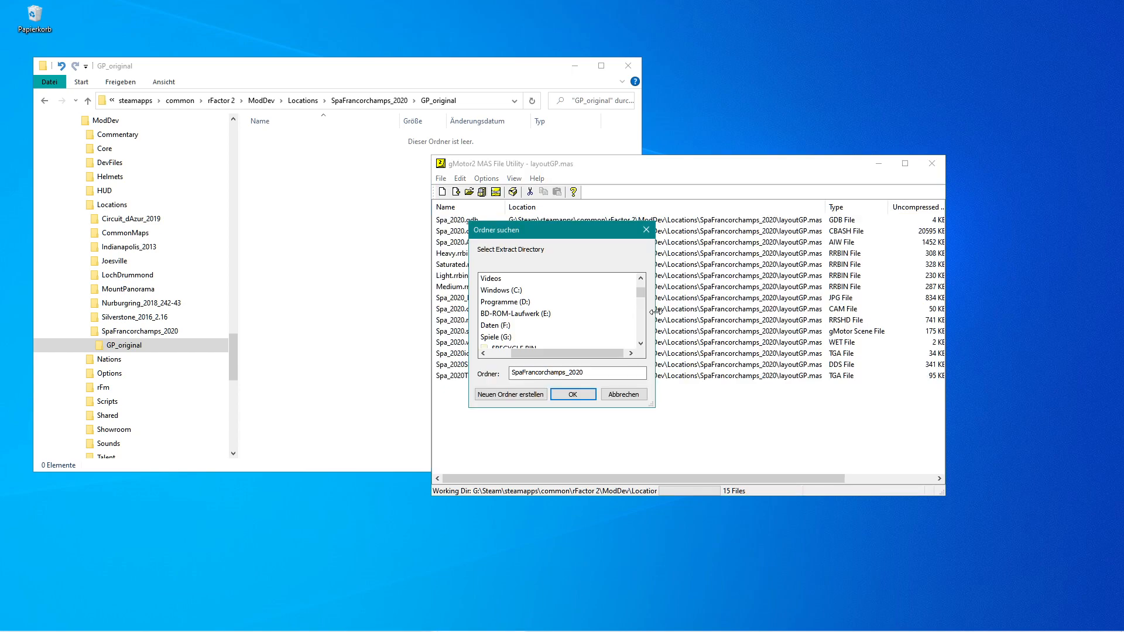
{"action": "left_click_drag", "start_coordinate": [586, 373], "coordinate": [508, 374]}
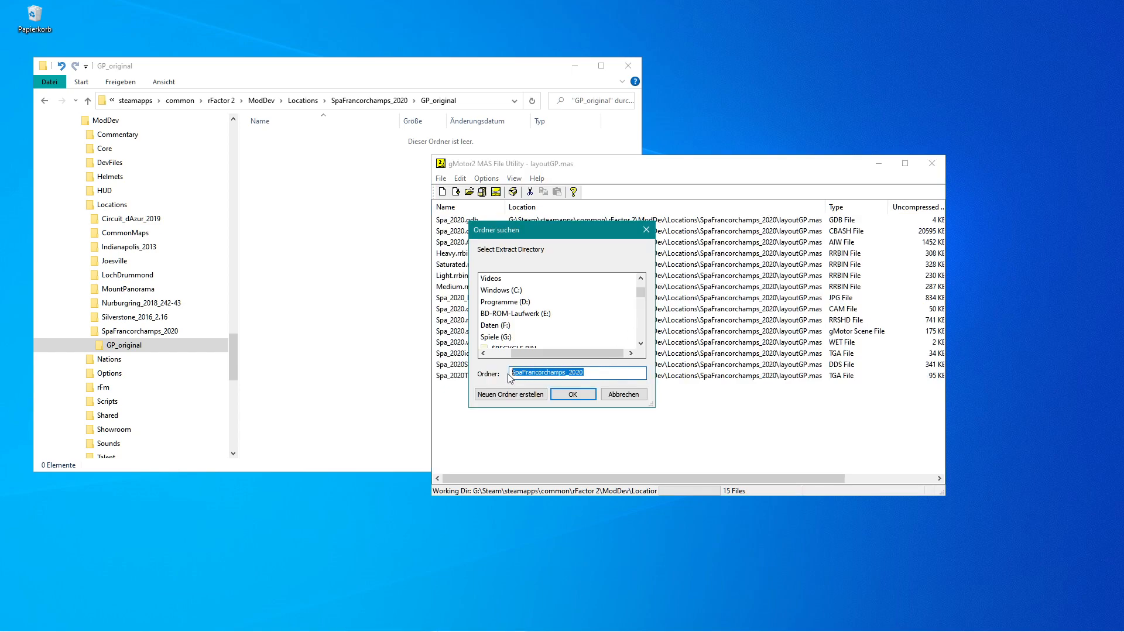
{"action": "key", "text": "ctrl+v"}
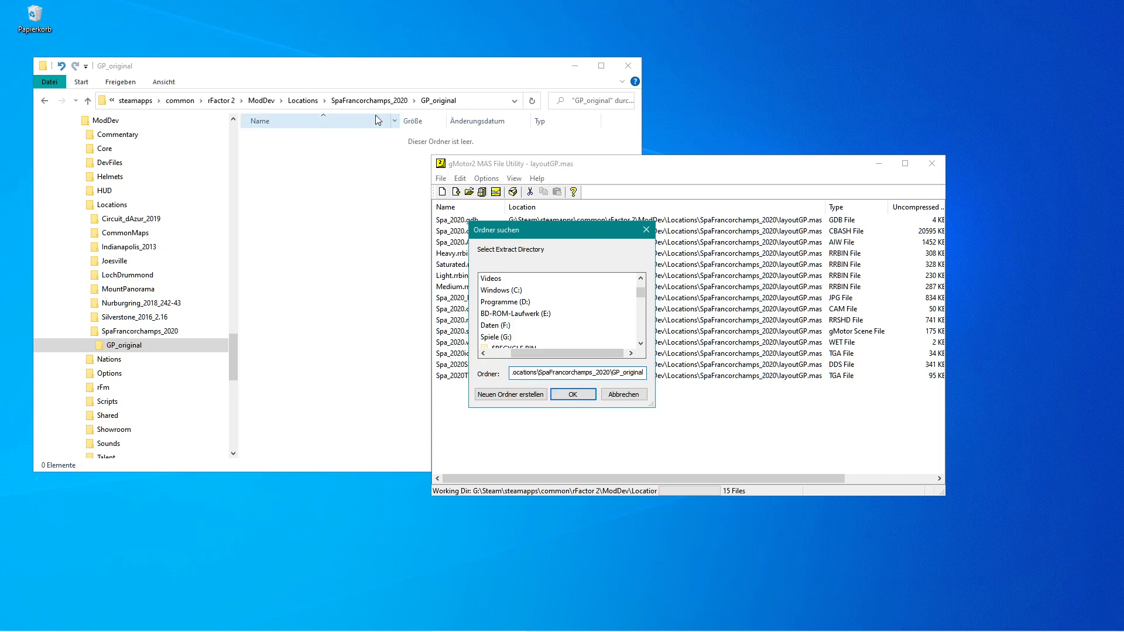
{"action": "left_click", "coordinate": [573, 396]}
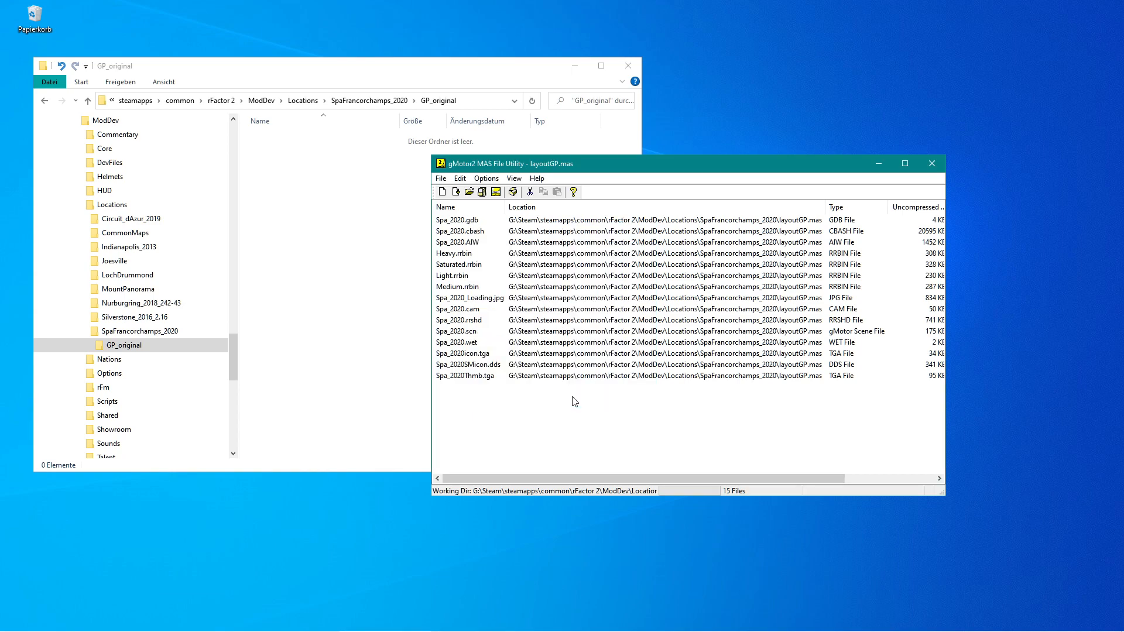
{"action": "left_click", "coordinate": [338, 366]}
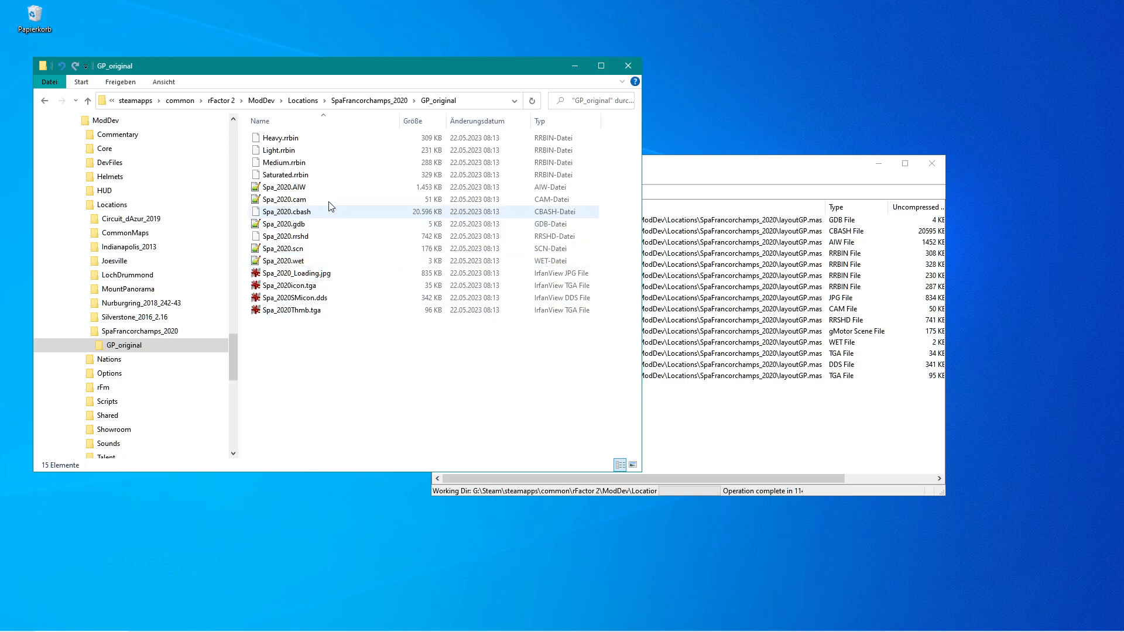
{"action": "left_click_drag", "start_coordinate": [672, 173], "coordinate": [760, 180]}
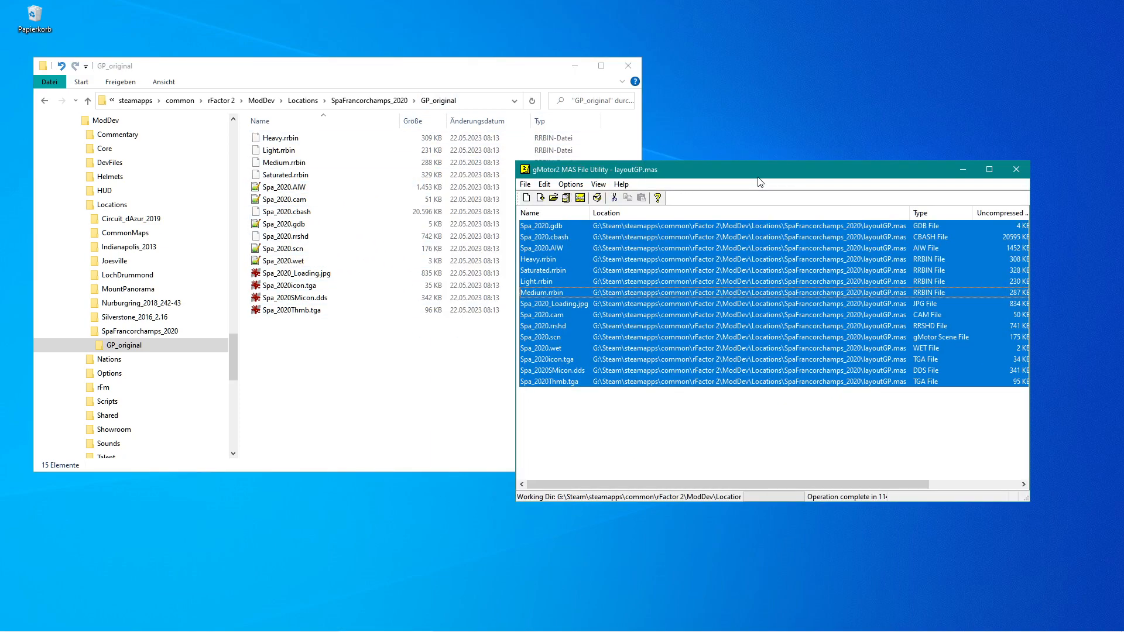
Delete layoutGP.mas from the SpaFrancorchamps_2020 folder
{"action": "left_click", "coordinate": [99, 334]}
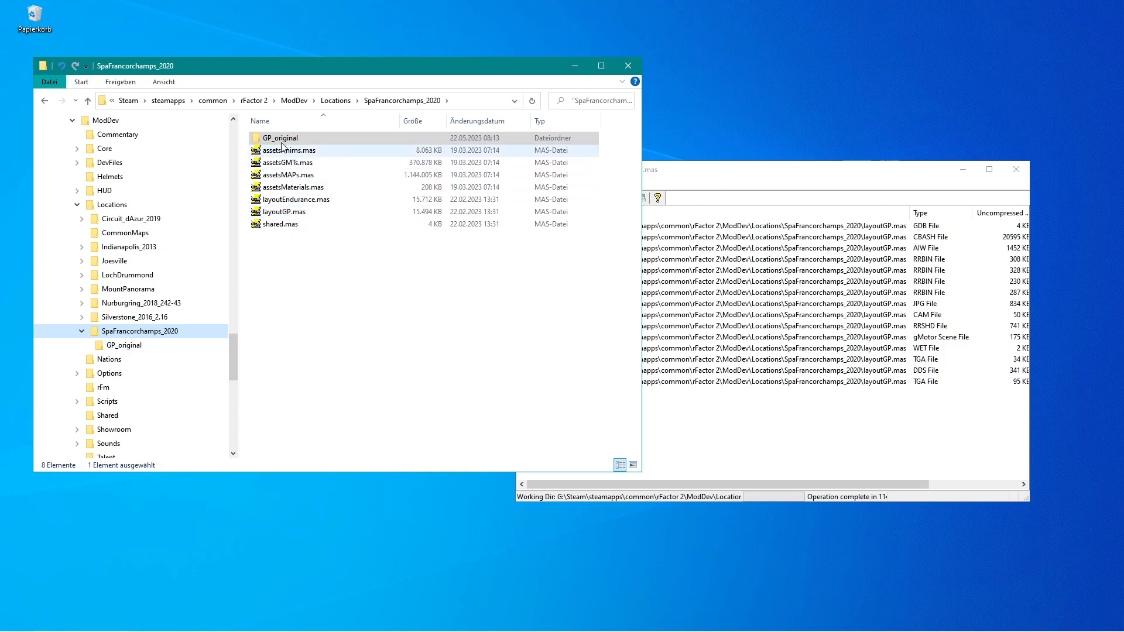
{"action": "left_click", "coordinate": [257, 214]}
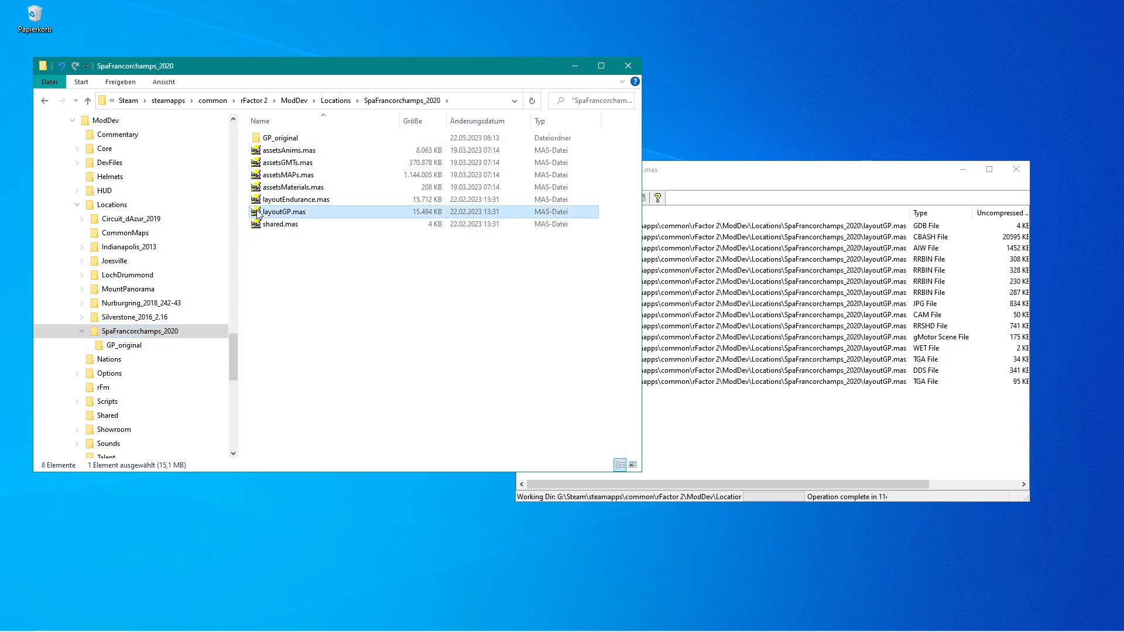
{"action": "key", "text": "Delete"}
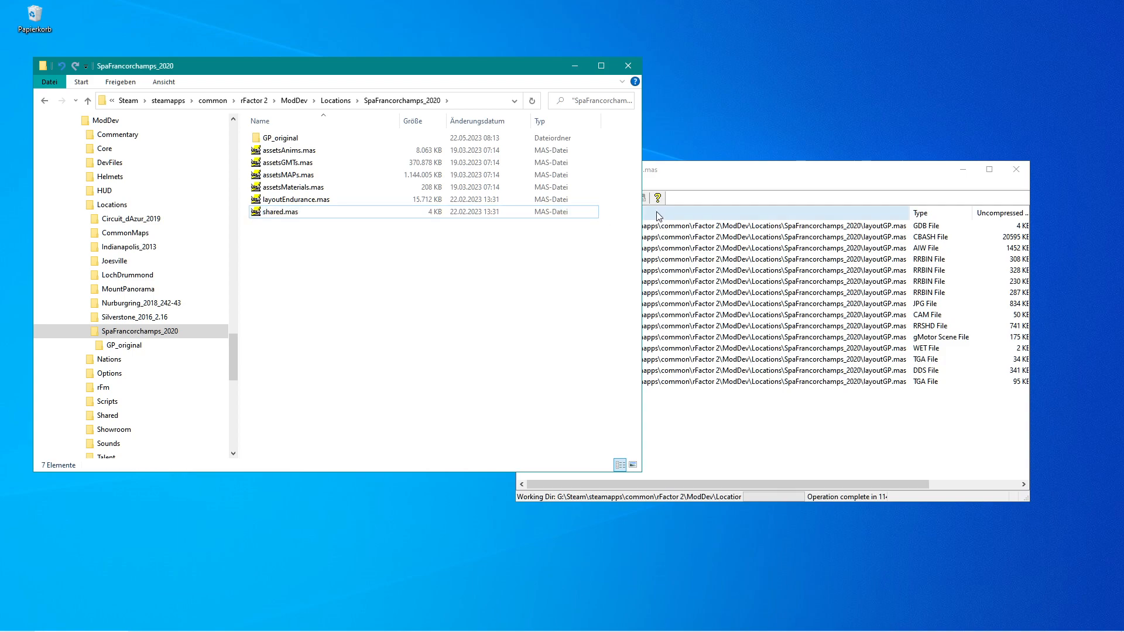
Open the shared.mas archive from SpaFrancorchamps_2020 in the gMotor2 MAS File Utility
{"action": "left_click", "coordinate": [700, 187]}
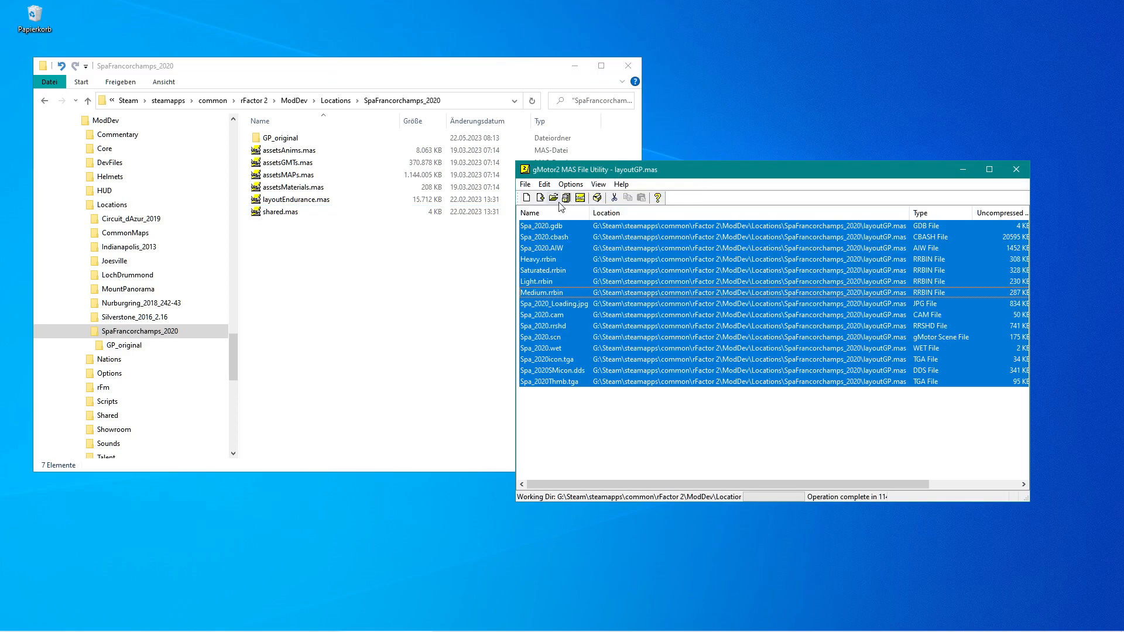
{"action": "left_click", "coordinate": [555, 199]}
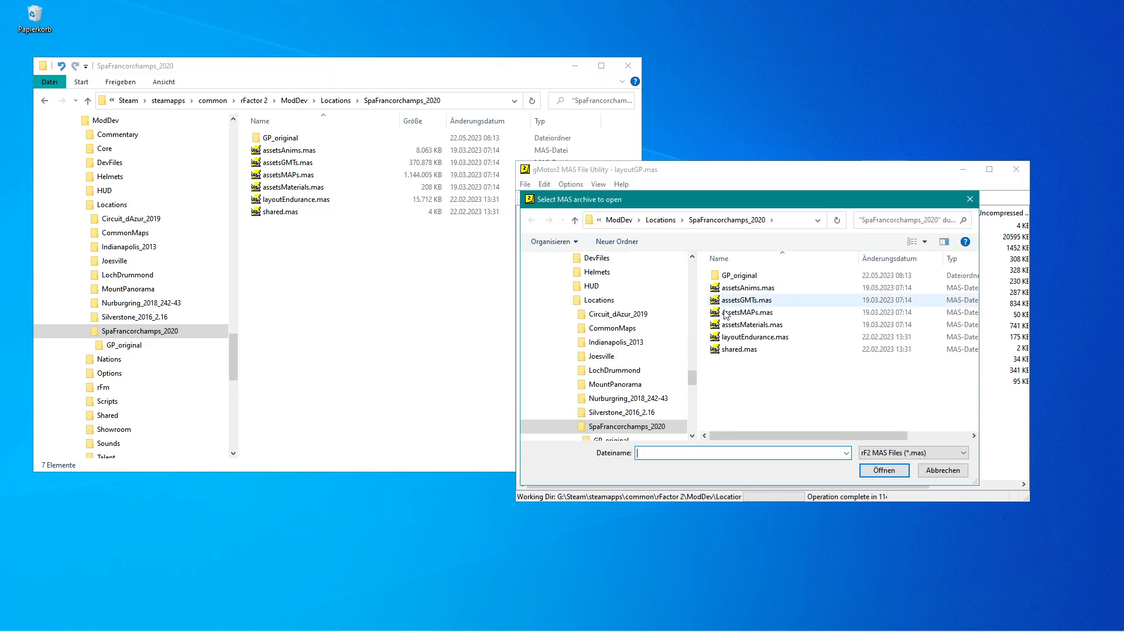
{"action": "double_click", "coordinate": [739, 350]}
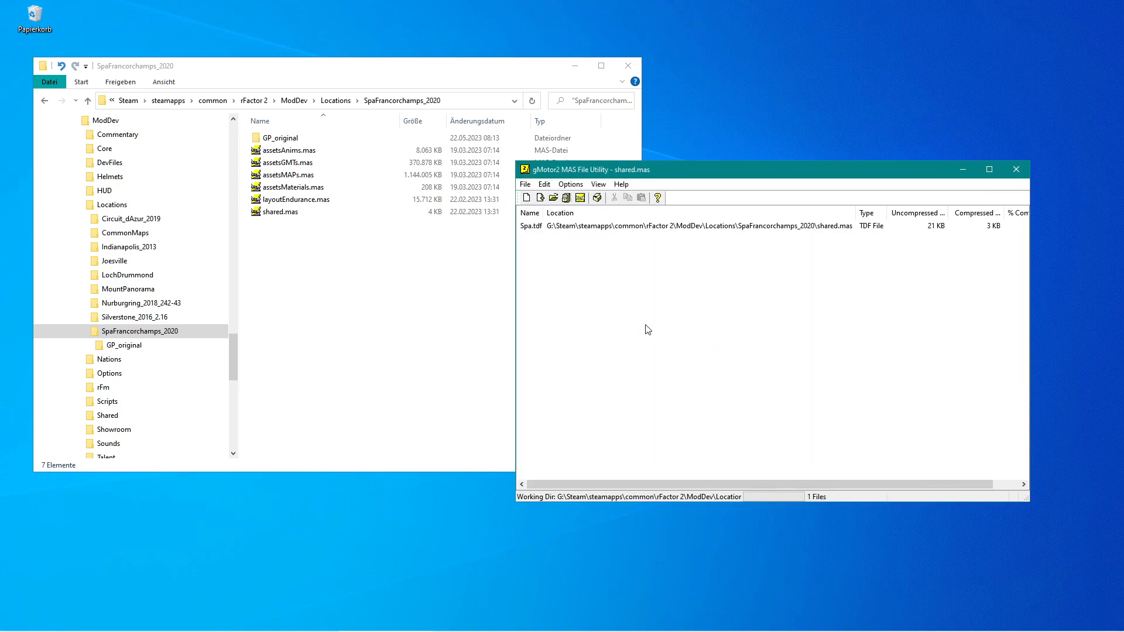
Extract Spa.tdf from the archive into the SpaFrancorchamps_2020 folder itself, and delete shared.mas there
{"action": "left_click", "coordinate": [532, 228]}
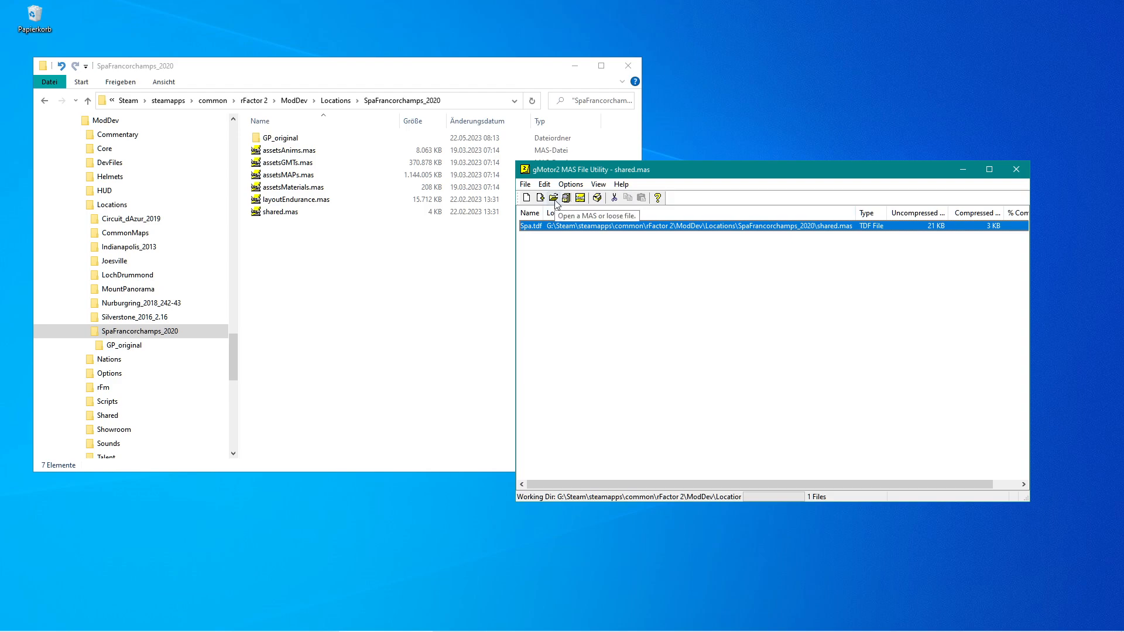
{"action": "right_click", "coordinate": [561, 228]}
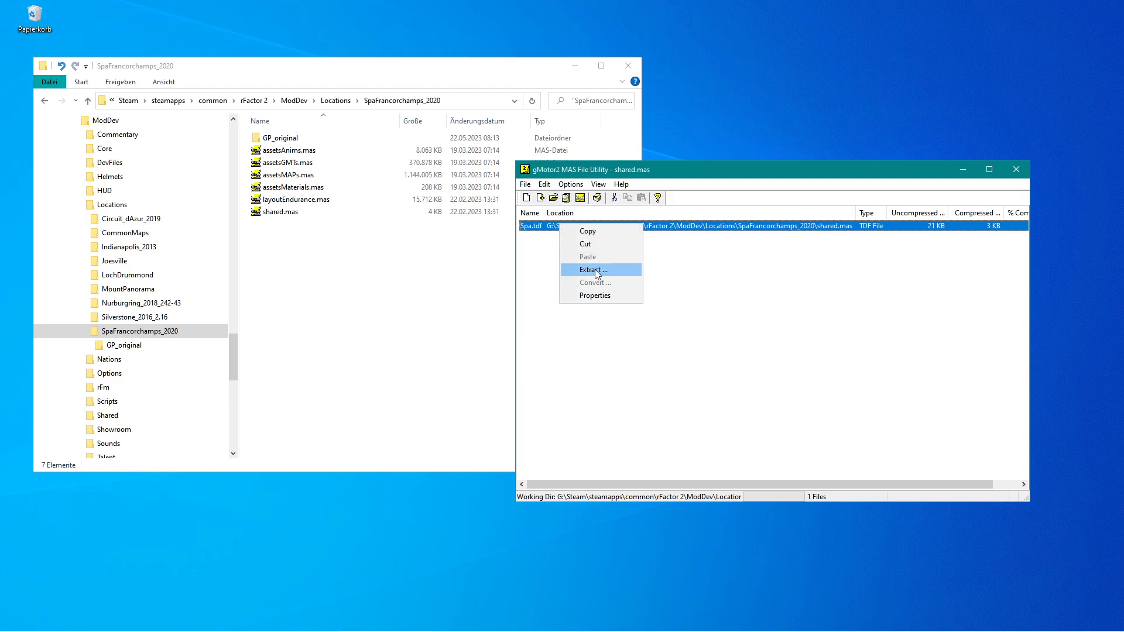
{"action": "left_click", "coordinate": [594, 269]}
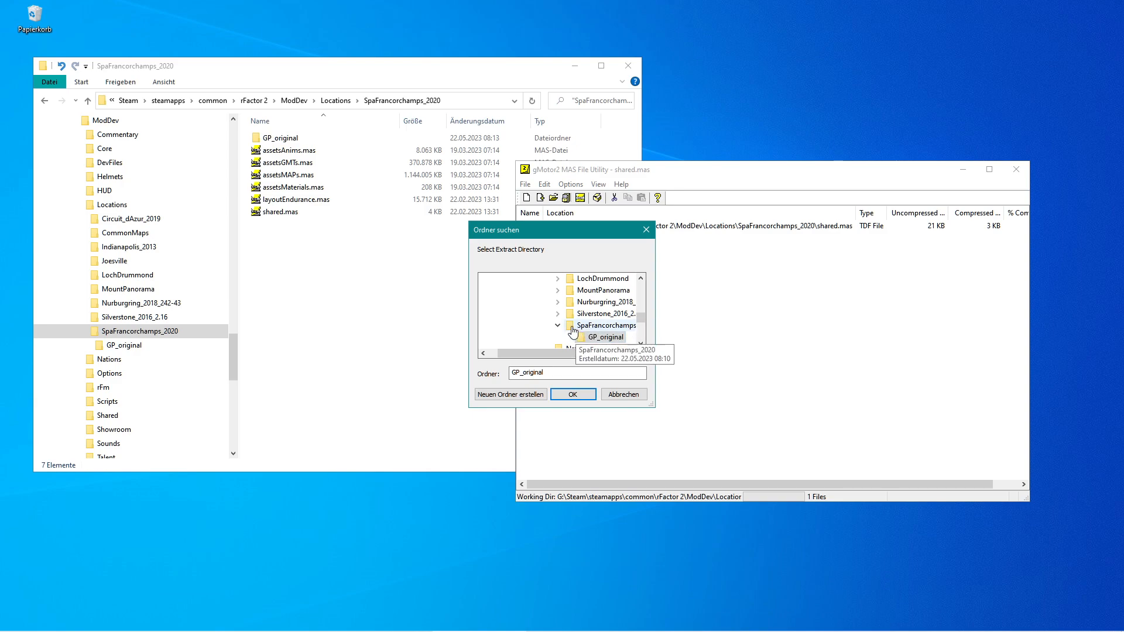
{"action": "left_click", "coordinate": [573, 331]}
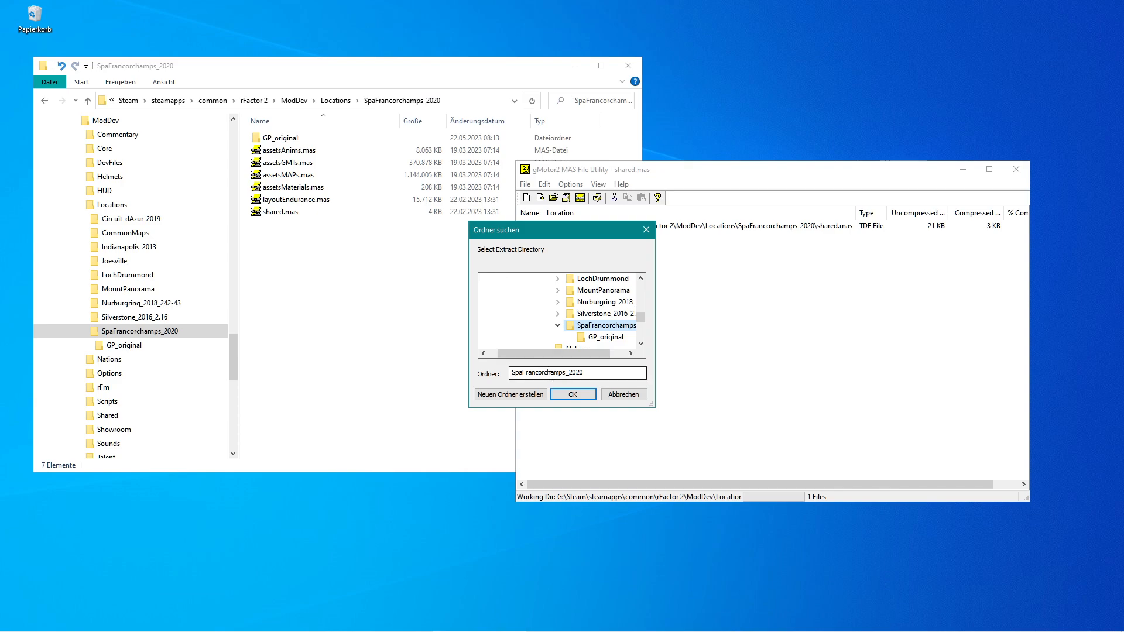
{"action": "left_click", "coordinate": [572, 395]}
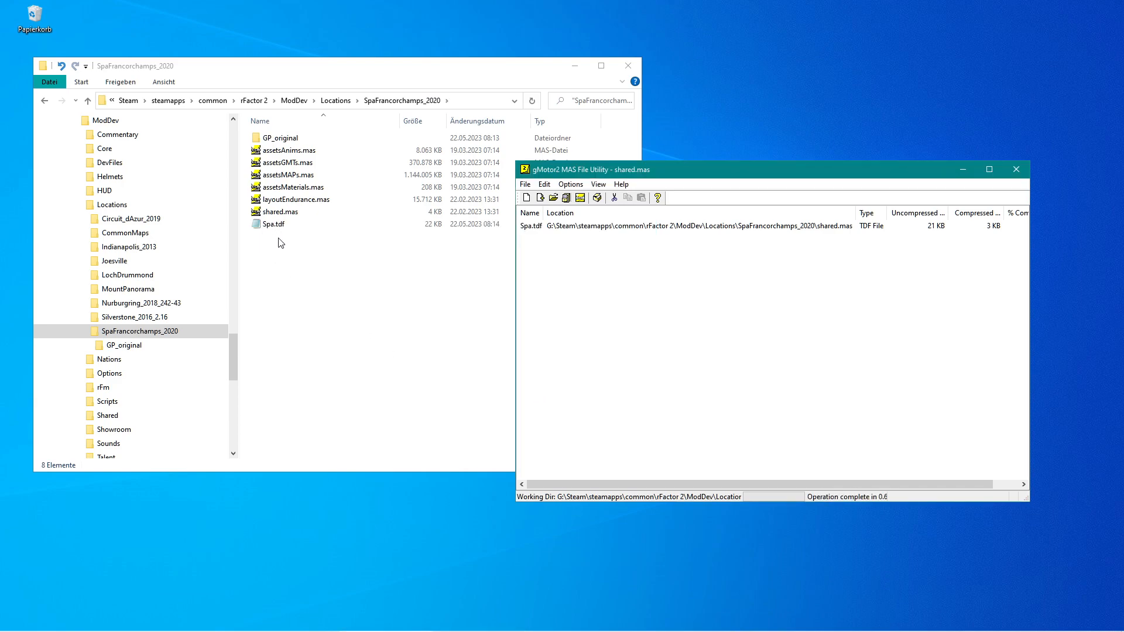
{"action": "left_click", "coordinate": [258, 213]}
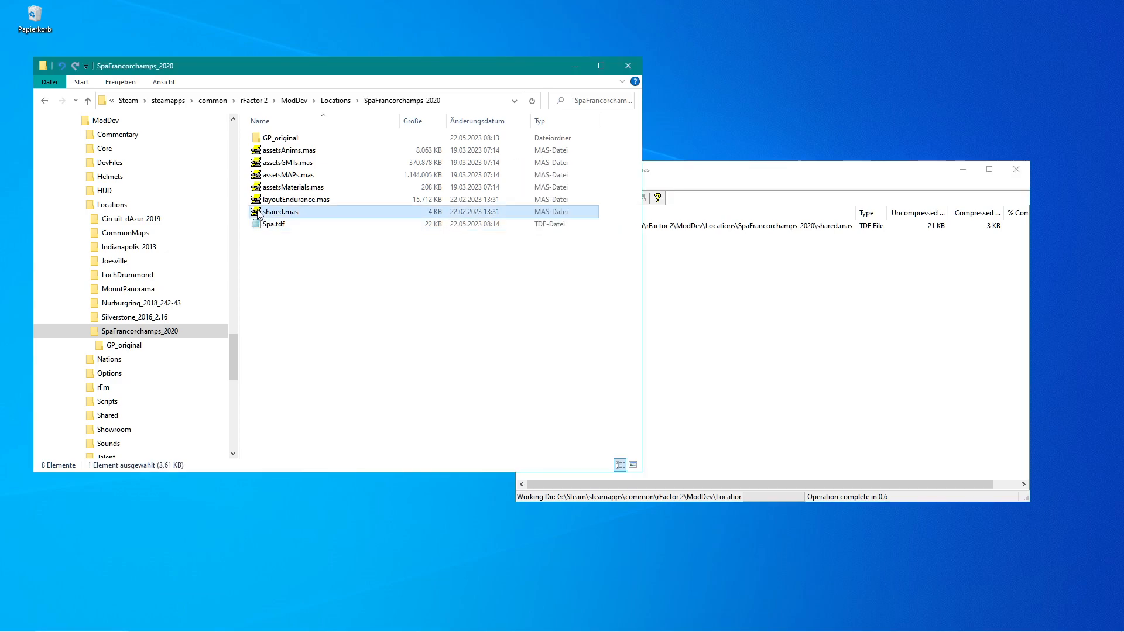
{"action": "key", "text": "Delete"}
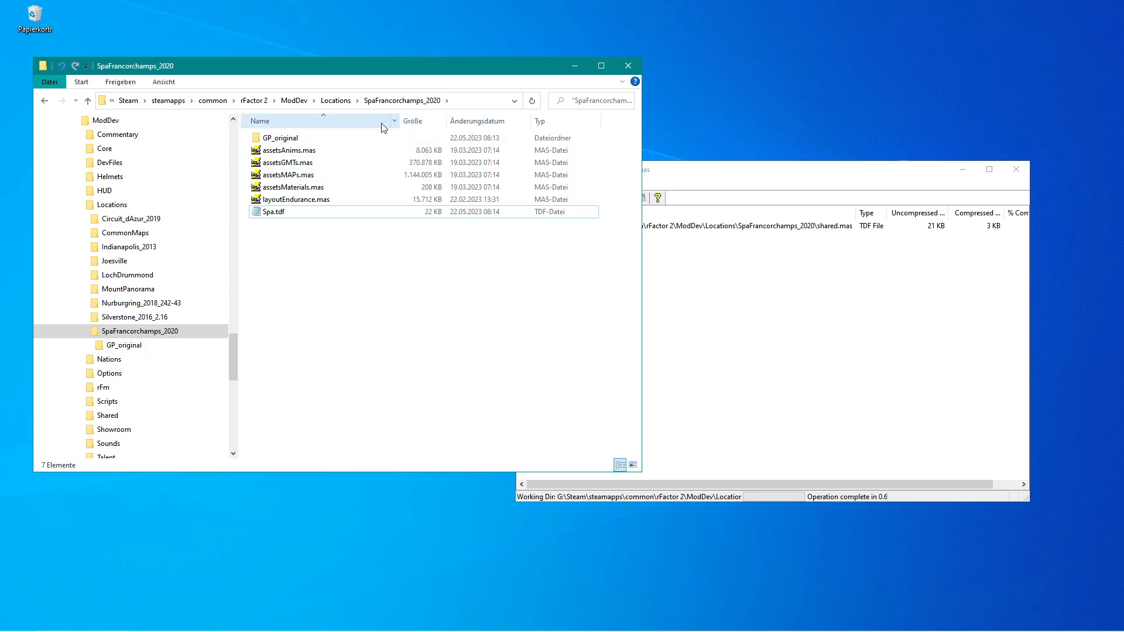
Open Spa_2020.scn from the GP_original folder in Notepad++ and place its window beside the file list
{"action": "left_click", "coordinate": [265, 142]}
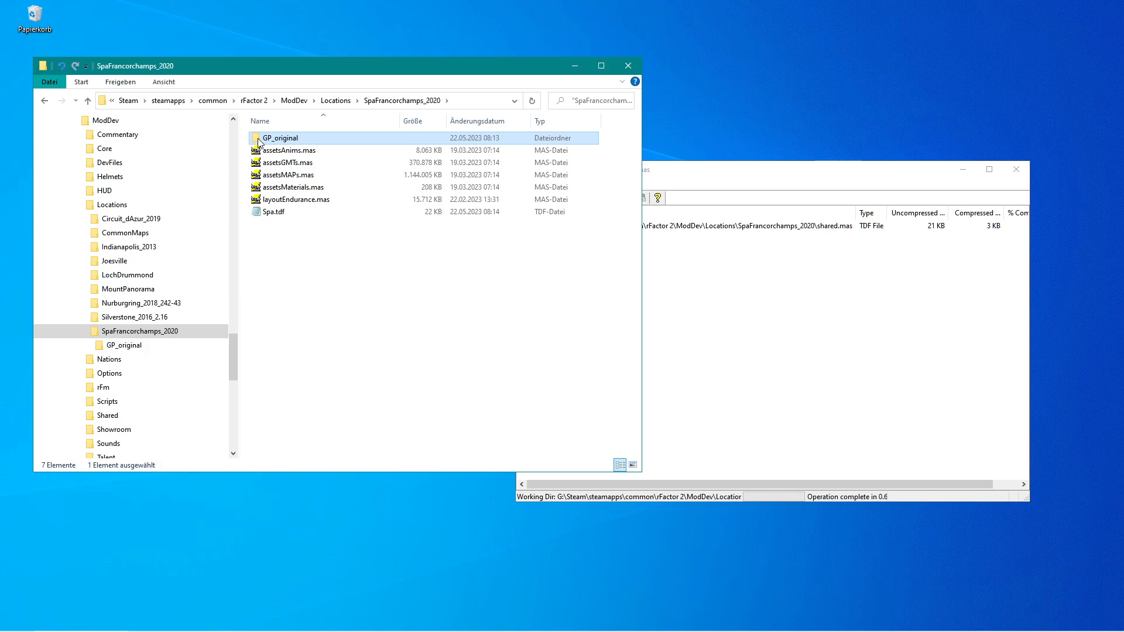
{"action": "double_click", "coordinate": [258, 142]}
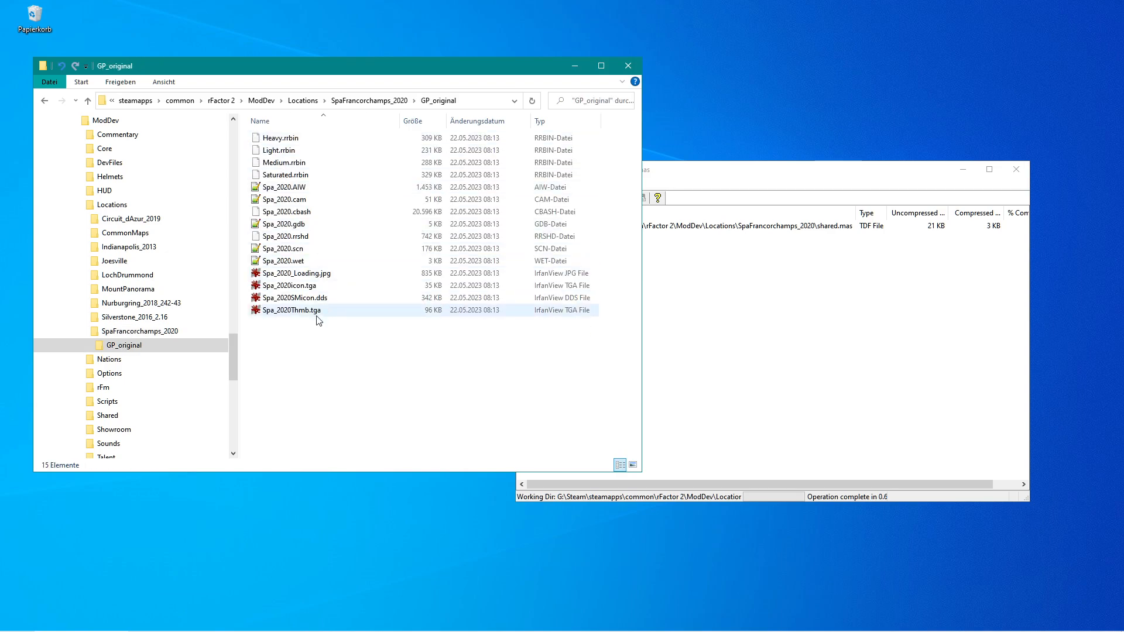
{"action": "double_click", "coordinate": [258, 250]}
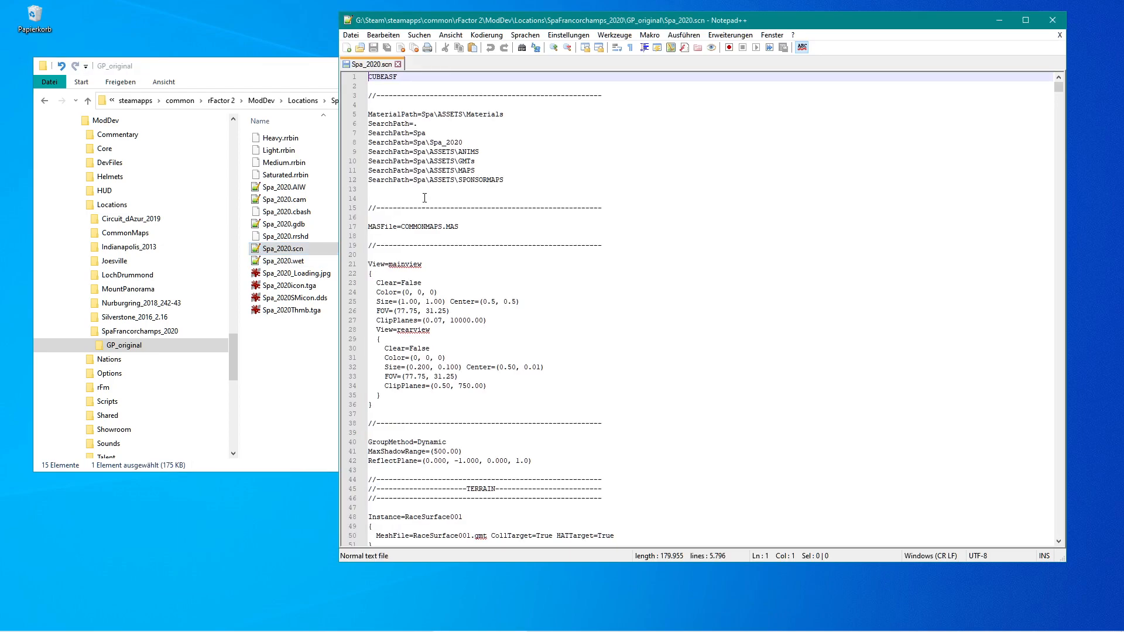
{"action": "left_click_drag", "start_coordinate": [666, 21], "coordinate": [763, 22]}
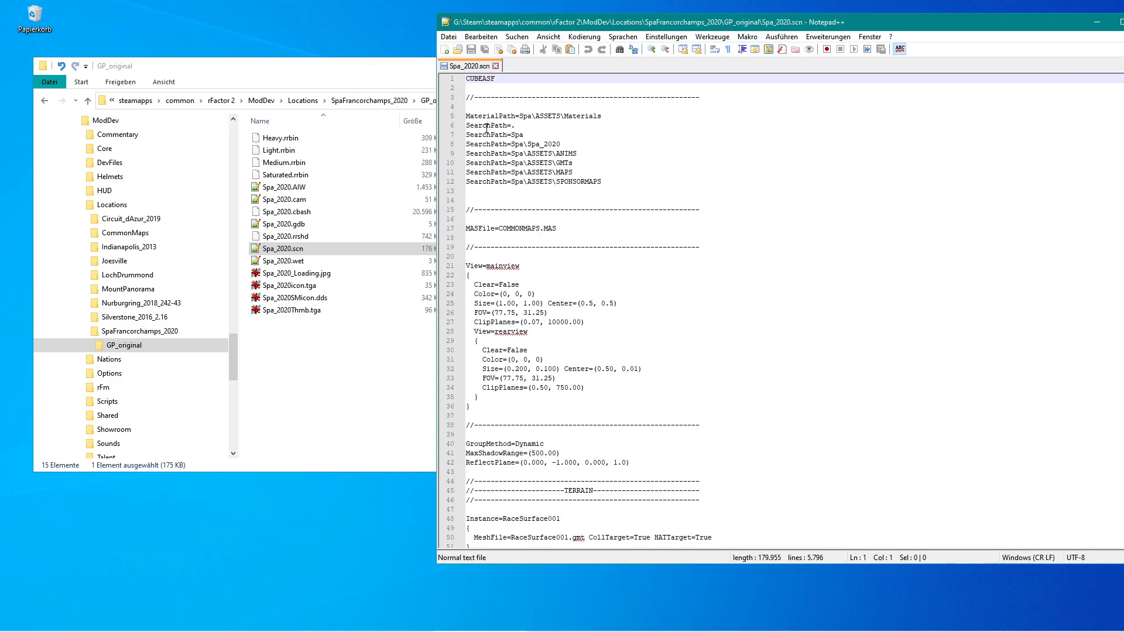
Examine the SearchPath entries and the MASFile entry at the beginning of Spa_2020.scn
{"action": "left_click_drag", "start_coordinate": [468, 128], "coordinate": [499, 126]}
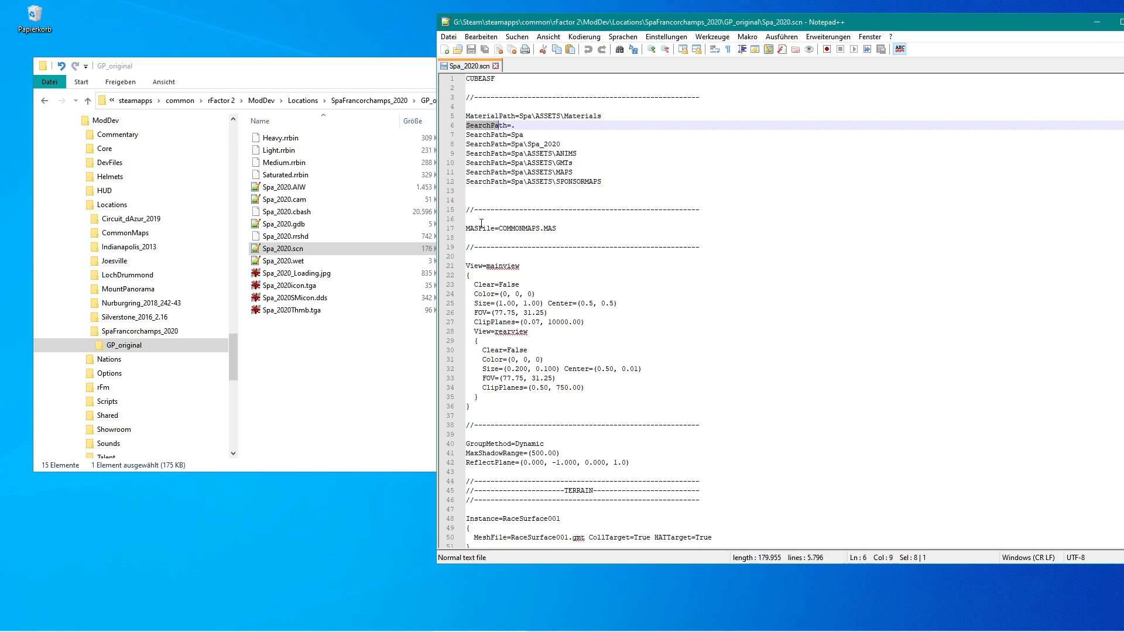
{"action": "left_click_drag", "start_coordinate": [467, 232], "coordinate": [495, 232]}
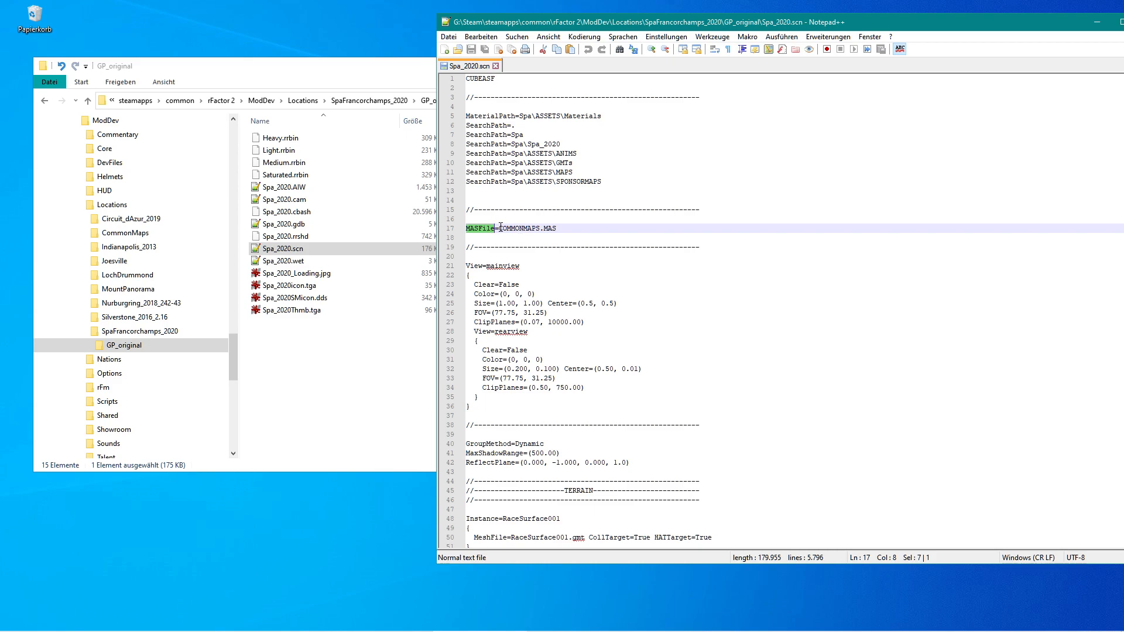
{"action": "mouse_move", "coordinate": [500, 228]}
{"action": "left_mouse_down"}
{"action": "mouse_move", "coordinate": [542, 228]}
{"action": "mouse_move", "coordinate": [498, 228]}
{"action": "left_mouse_up"}
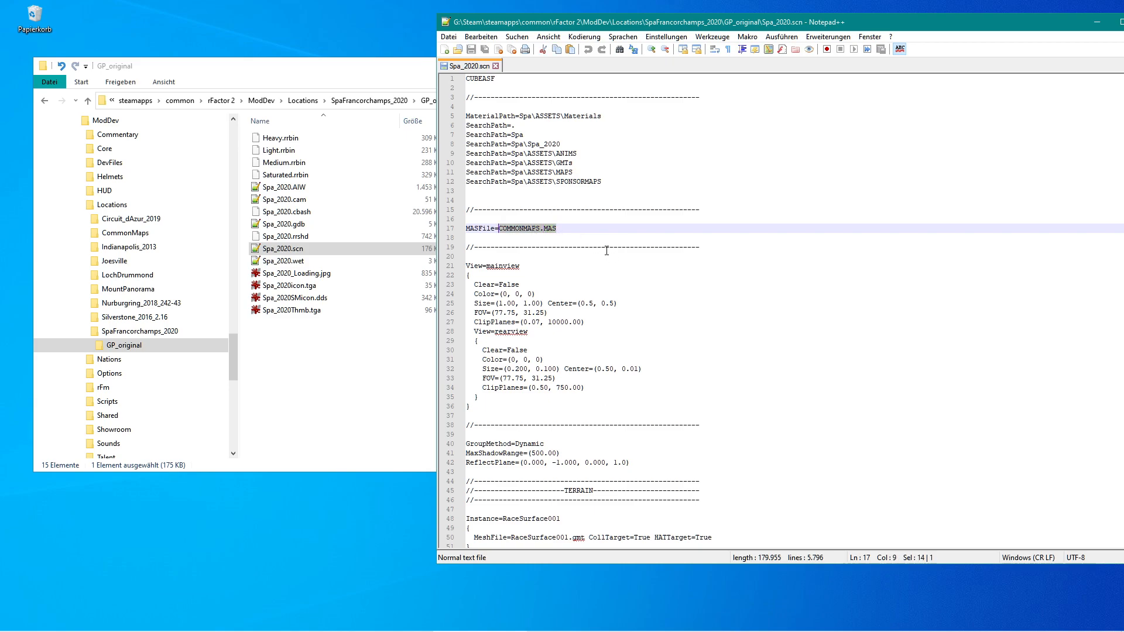
{"action": "left_click", "coordinate": [468, 236]}
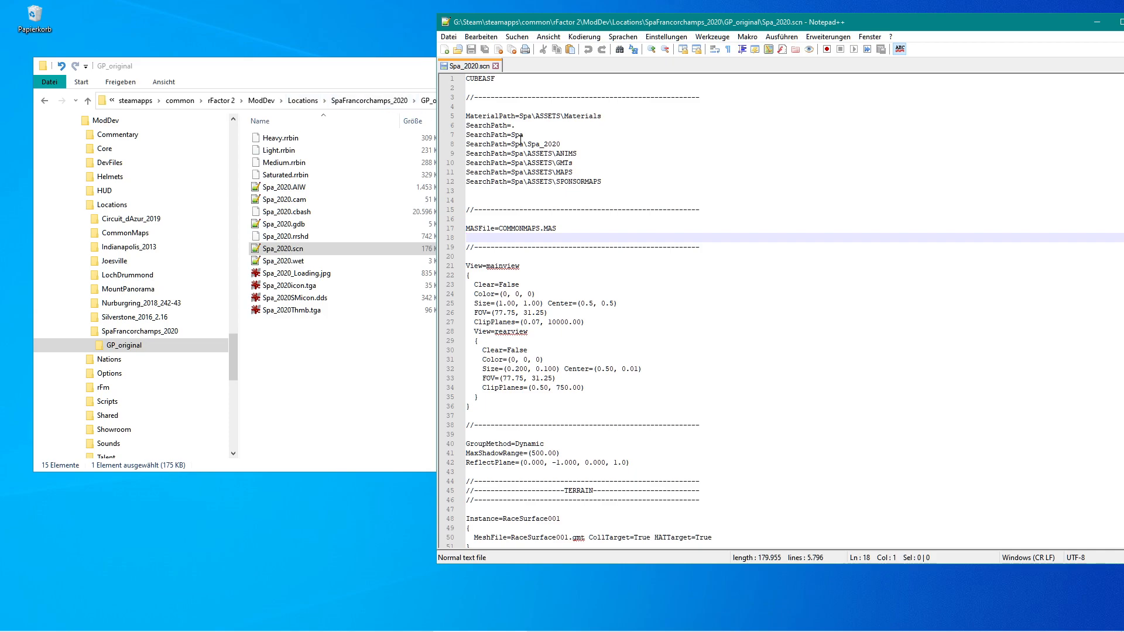
{"action": "left_click_drag", "start_coordinate": [519, 127], "coordinate": [466, 127]}
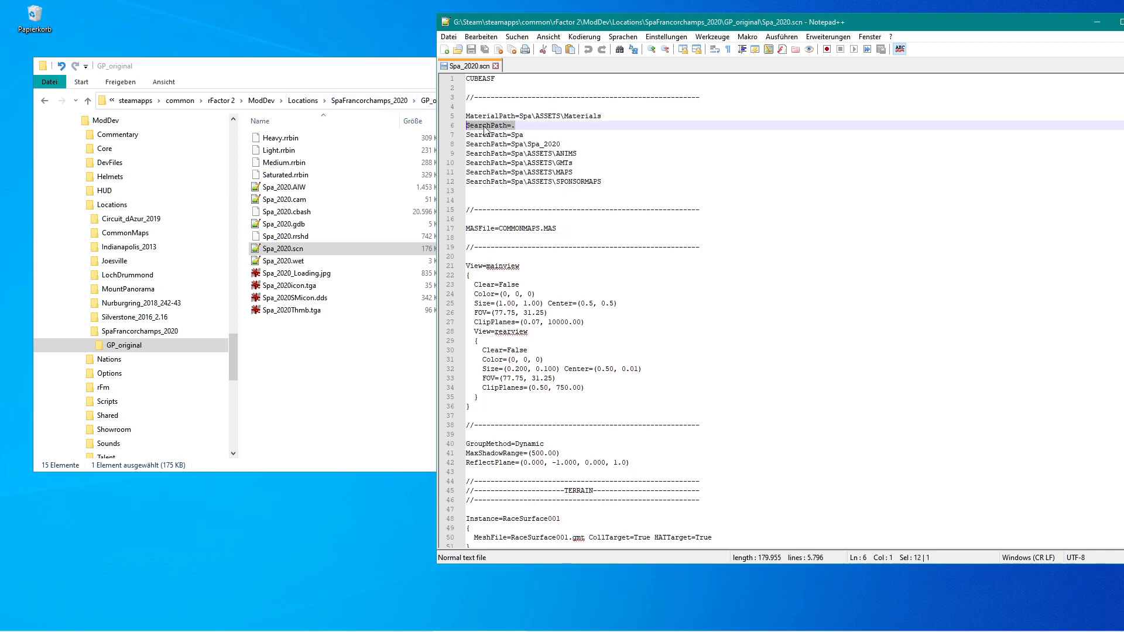
{"action": "left_click", "coordinate": [516, 126]}
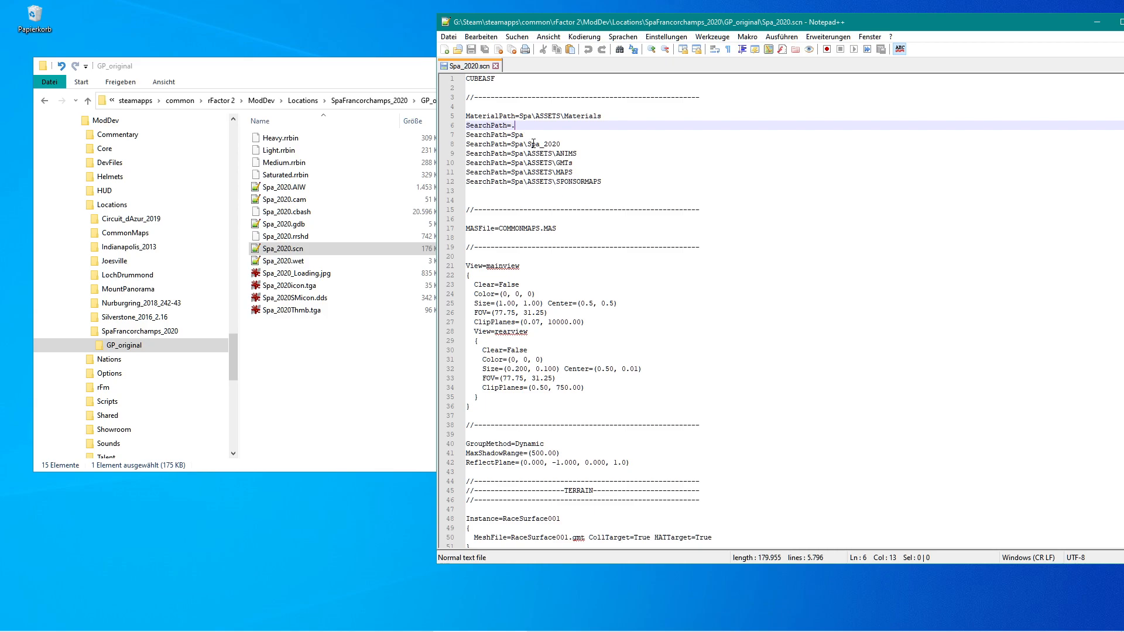
{"action": "left_click_drag", "start_coordinate": [513, 136], "coordinate": [524, 135]}
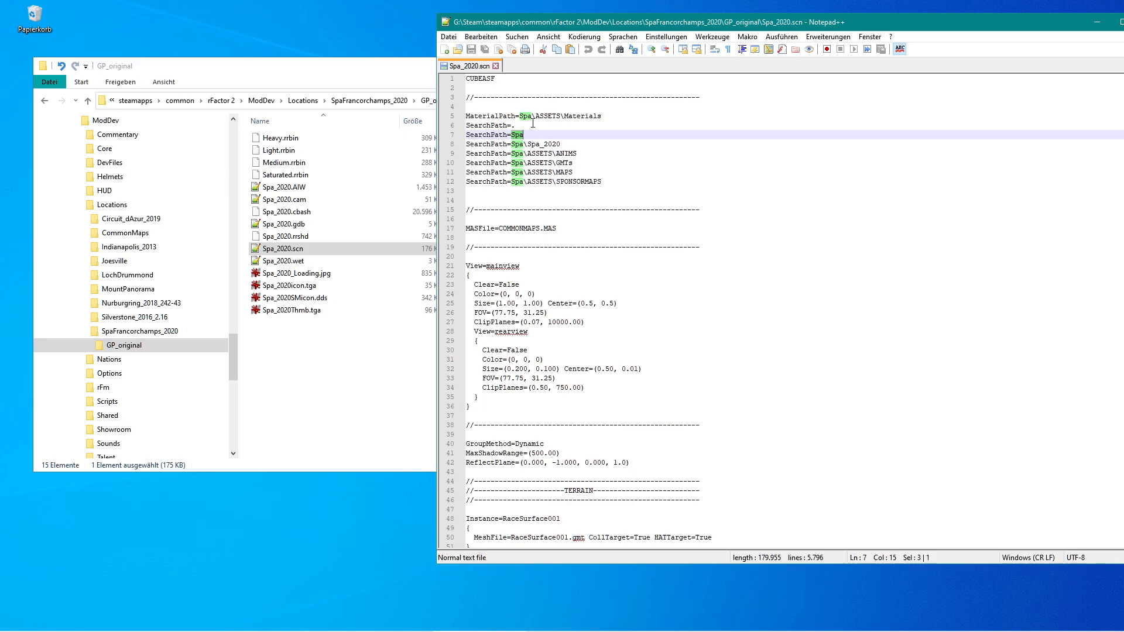
Replace Spa with the copied folder name SpaFrancorchamps_2020 in the MaterialPath entry and the second SearchPath entry of Spa_2020.scn
{"action": "left_click", "coordinate": [337, 82]}
{"action": "left_click", "coordinate": [398, 102]}
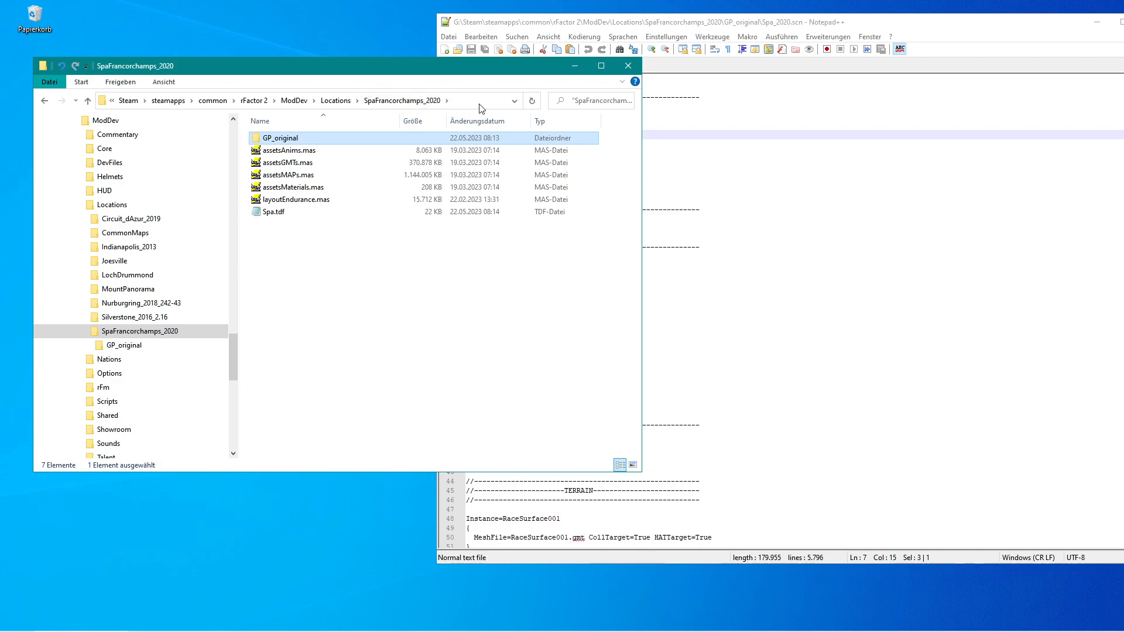
{"action": "left_click", "coordinate": [441, 100]}
{"action": "left_click", "coordinate": [303, 101]}
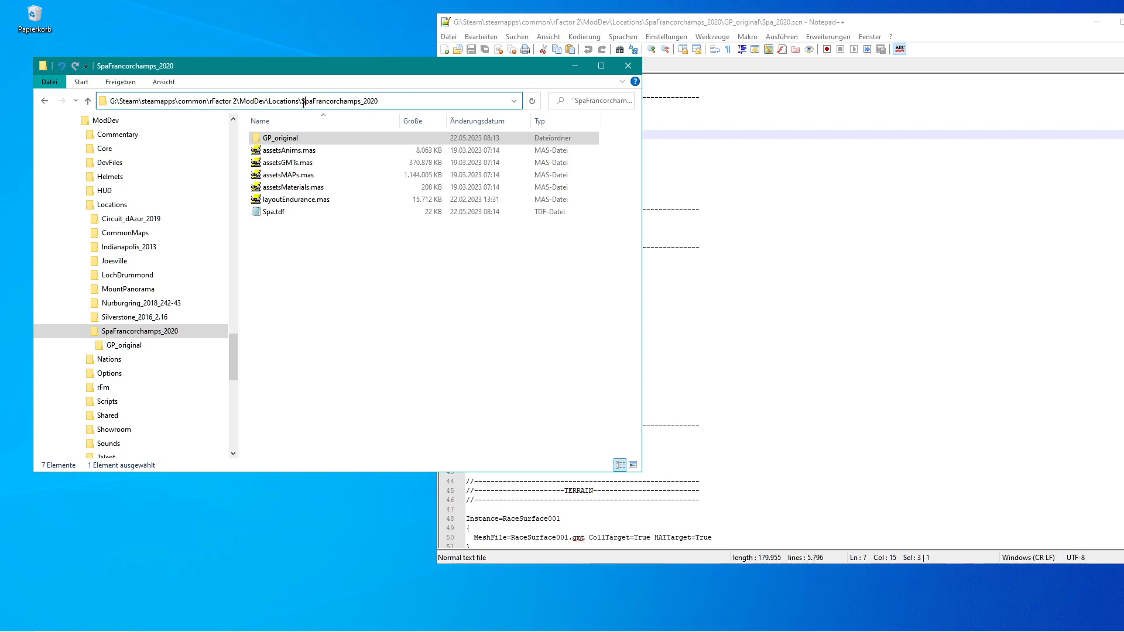
{"action": "left_click_drag", "start_coordinate": [304, 101], "coordinate": [380, 104]}
{"action": "key", "text": "ctrl+c"}
{"action": "left_click", "coordinate": [908, 32]}
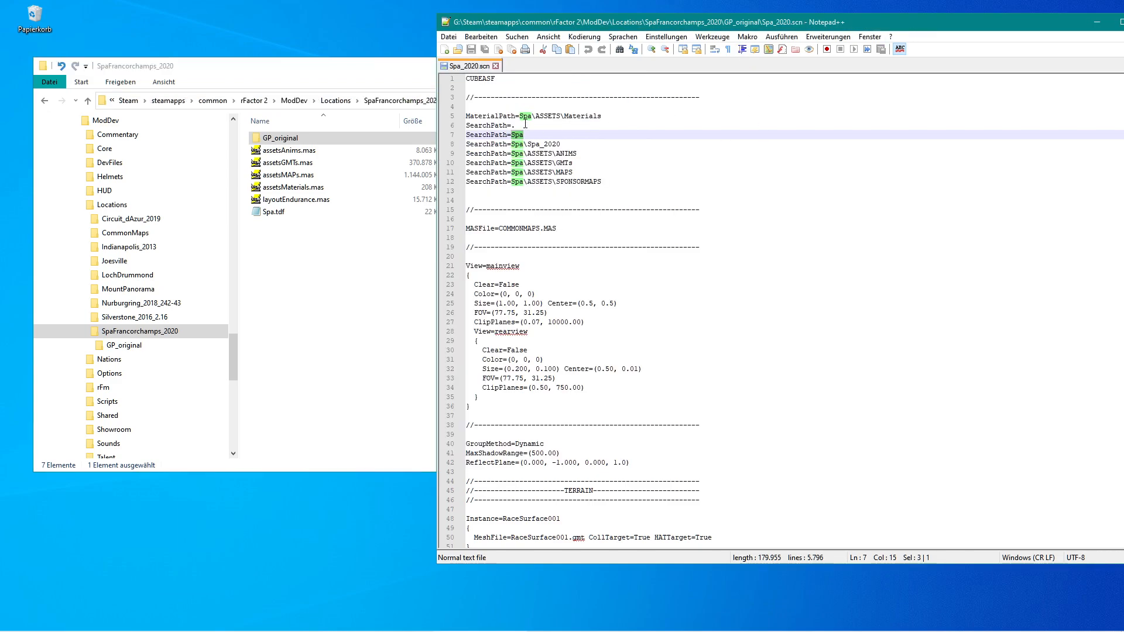
{"action": "mouse_move", "coordinate": [519, 116]}
{"action": "left_mouse_down"}
{"action": "mouse_move", "coordinate": [531, 117]}
{"action": "mouse_move", "coordinate": [525, 135]}
{"action": "left_mouse_up"}
{"action": "key", "text": "ctrl+v"}
{"action": "key", "text": "ctrl+v"}
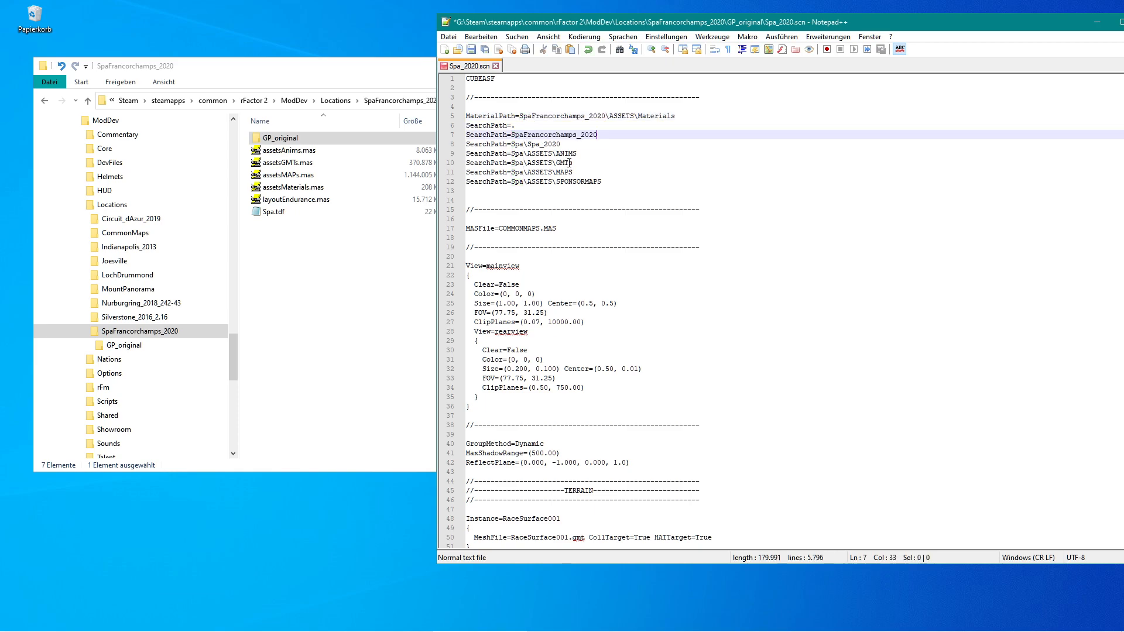
Delete the five SearchPath lines from Spa\Spa_2020 through Spa\ASSETS\SPONSORMAPS
{"action": "left_click", "coordinate": [469, 191]}
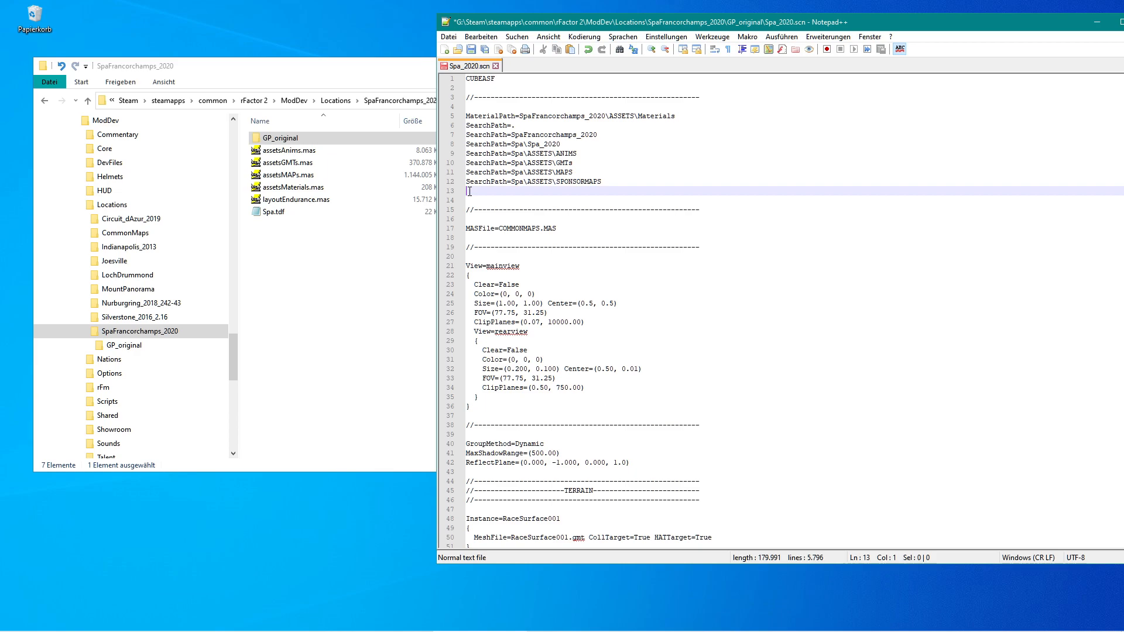
{"action": "key", "text": "shift+Up"}
{"action": "key", "text": "shift+Up"}
{"action": "key", "text": "shift+Up"}
{"action": "key", "text": "shift+Up"}
{"action": "key", "text": "shift+Up"}
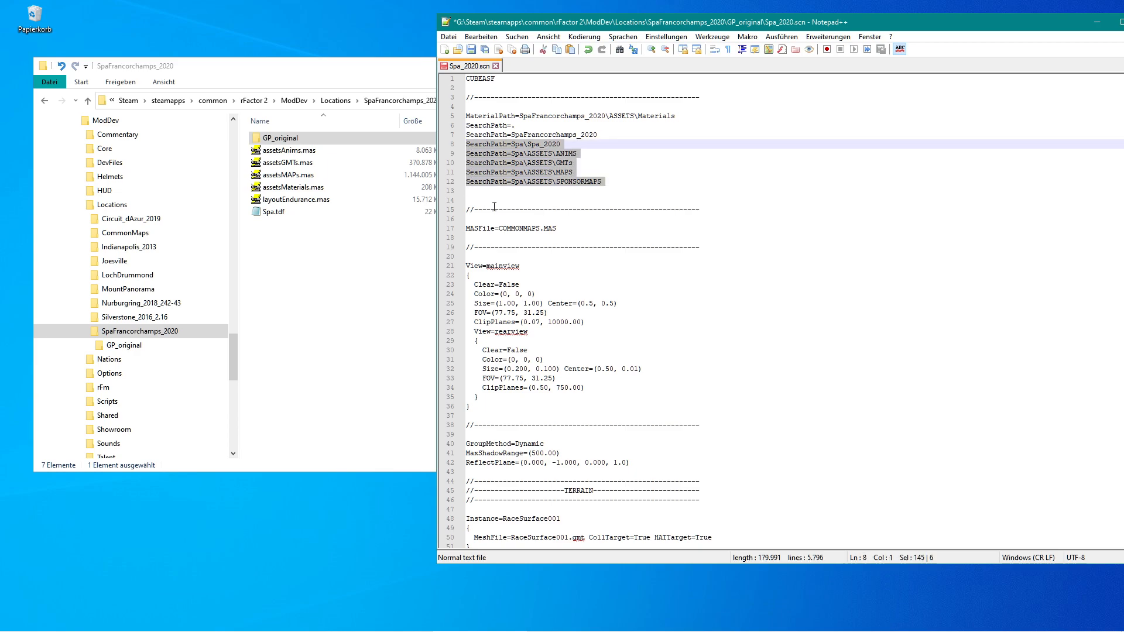
{"action": "key", "text": "Delete"}
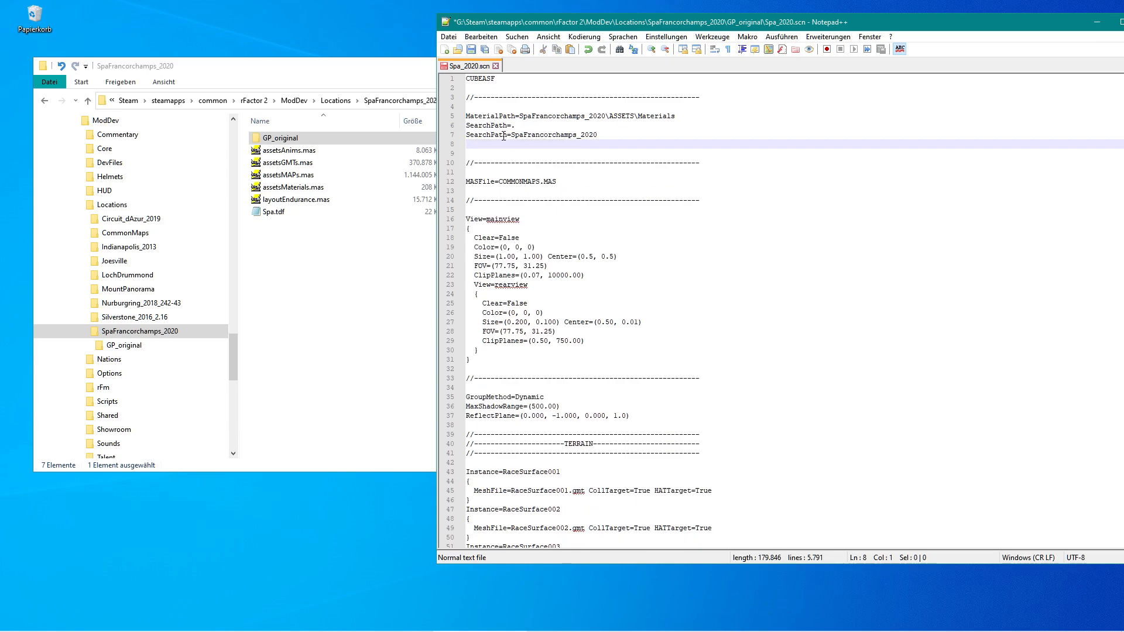
Duplicate the SearchPath=SpaFrancorchamps_2020 line and extend the copy to SpaFrancorchamps_2020\GP_original
{"action": "left_click_drag", "start_coordinate": [511, 134], "coordinate": [598, 135]}
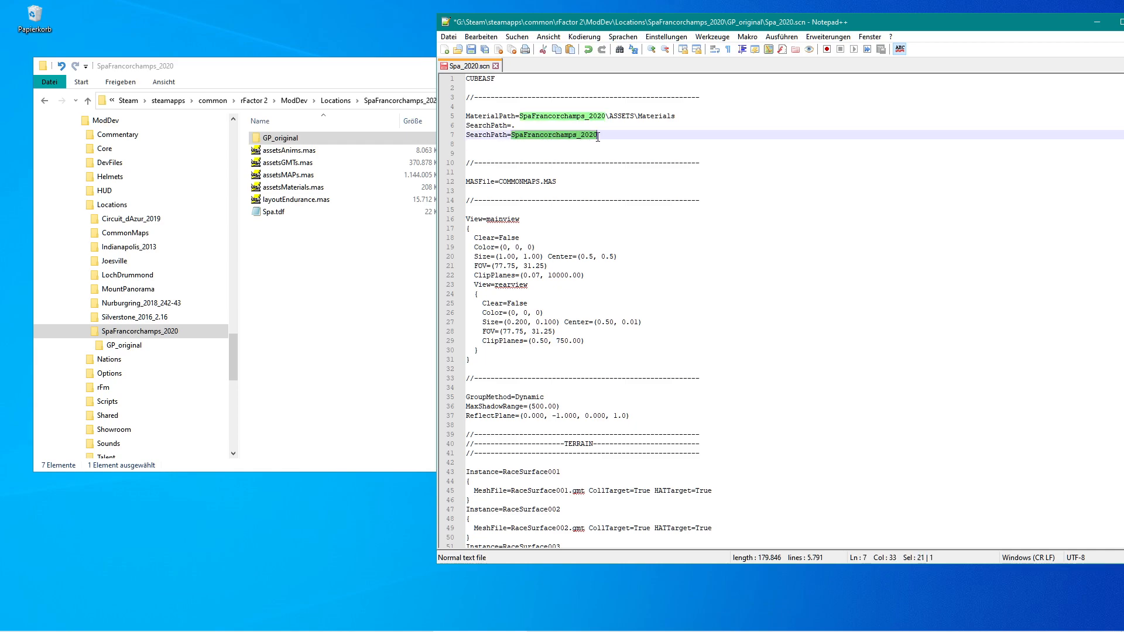
{"action": "left_click", "coordinate": [470, 145]}
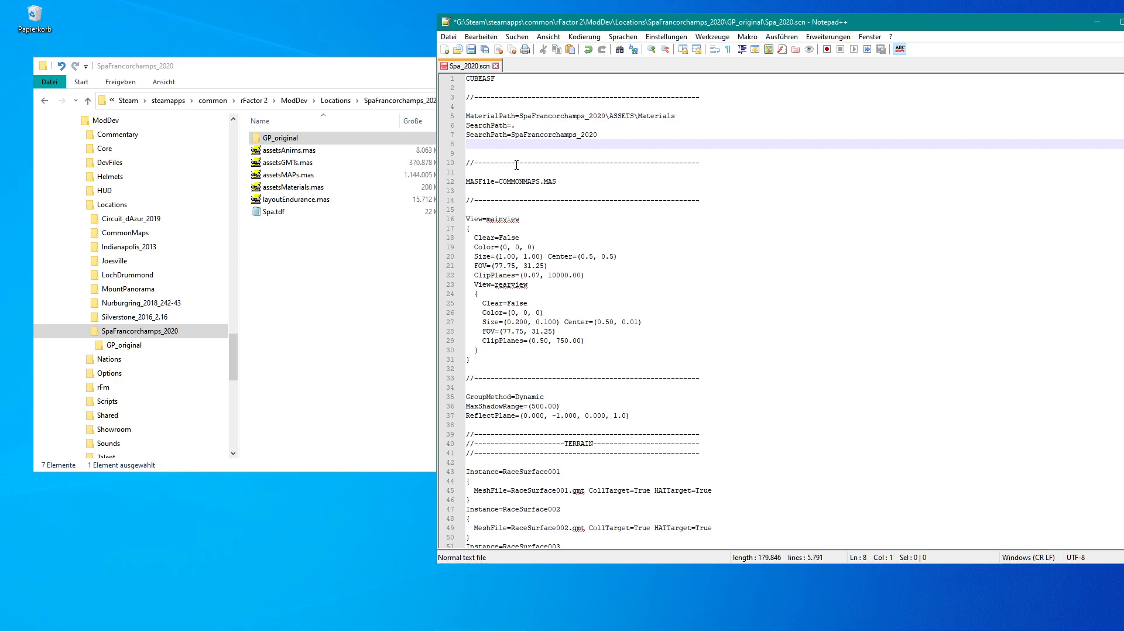
{"action": "key", "text": "shift+Up"}
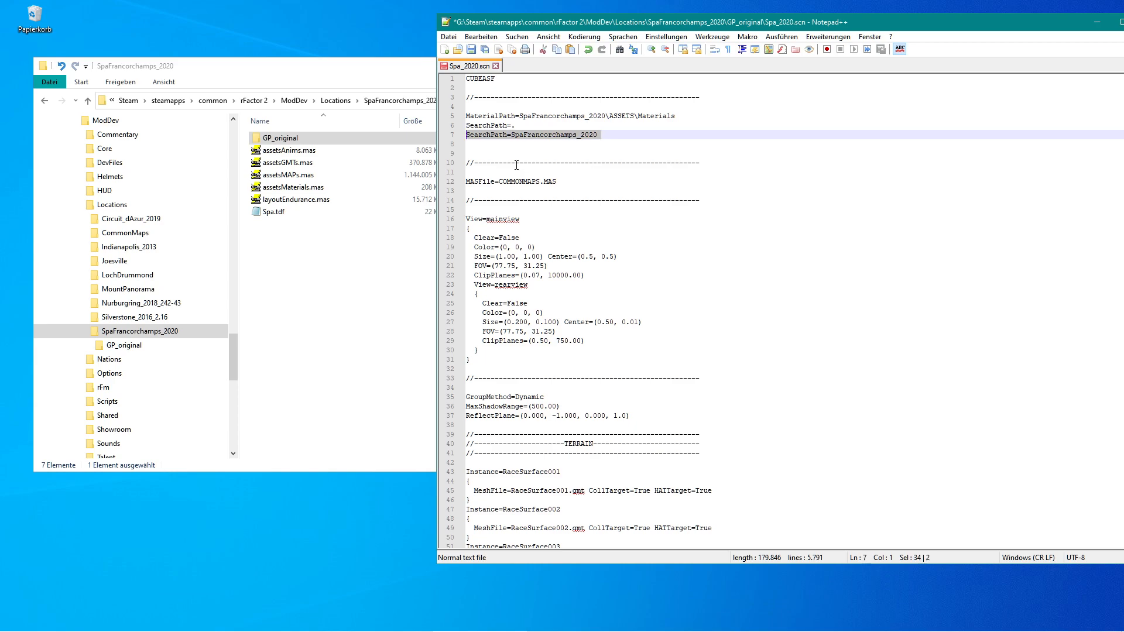
{"action": "key", "text": "ctrl+d"}
{"action": "key", "text": "Right"}
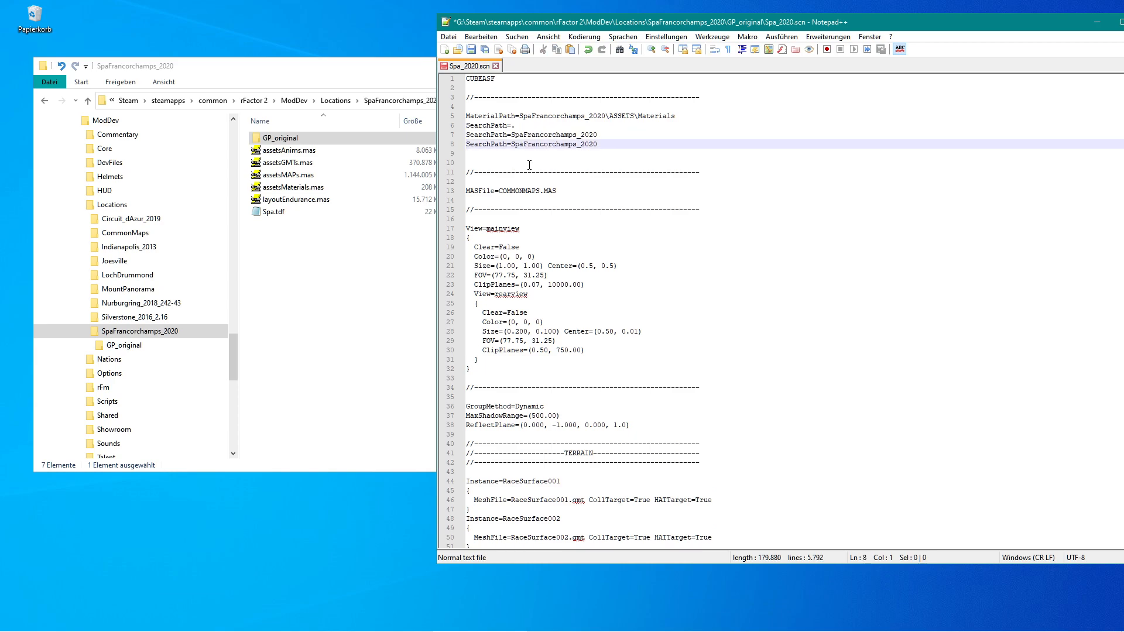
{"action": "left_click", "coordinate": [600, 142]}
{"action": "type", "text": "\\"}
{"action": "type", "text": "GP_original"}
Create a new folder named Materials inside SpaFrancorchamps_2020
{"action": "right_click", "coordinate": [285, 251]}
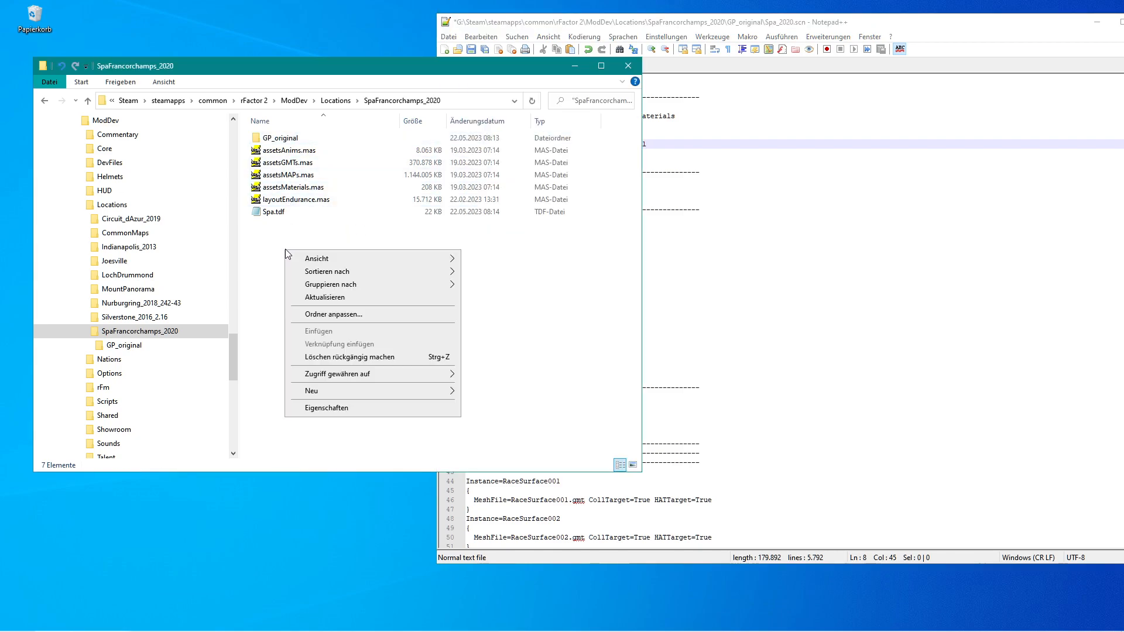
{"action": "mouse_move", "coordinate": [350, 392]}
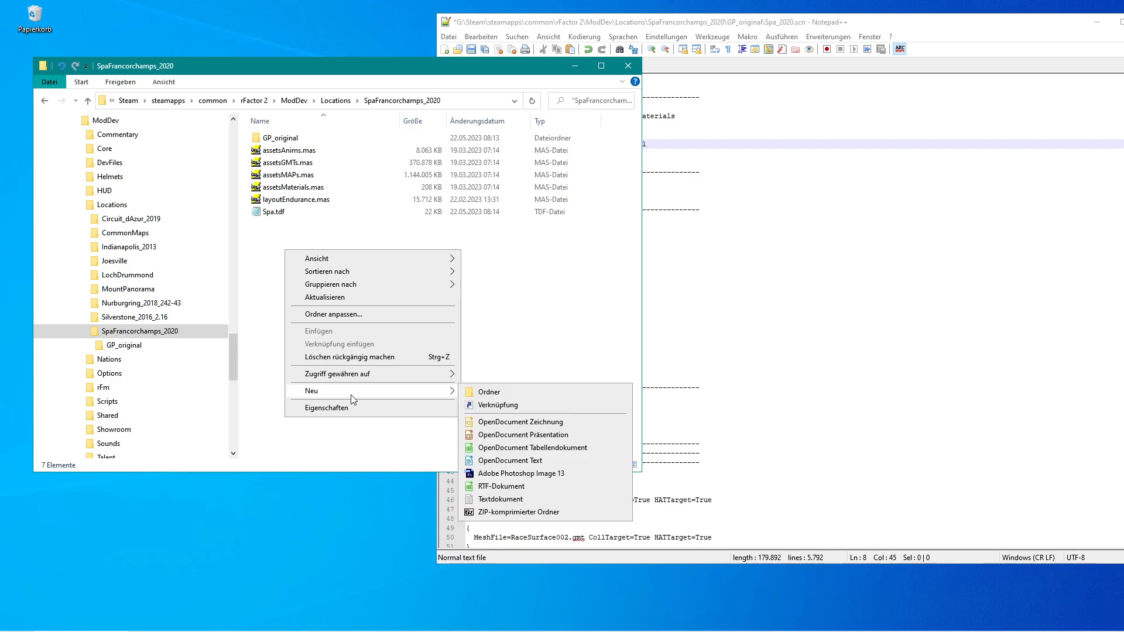
{"action": "left_click", "coordinate": [485, 393]}
{"action": "type", "text": "Materials"}
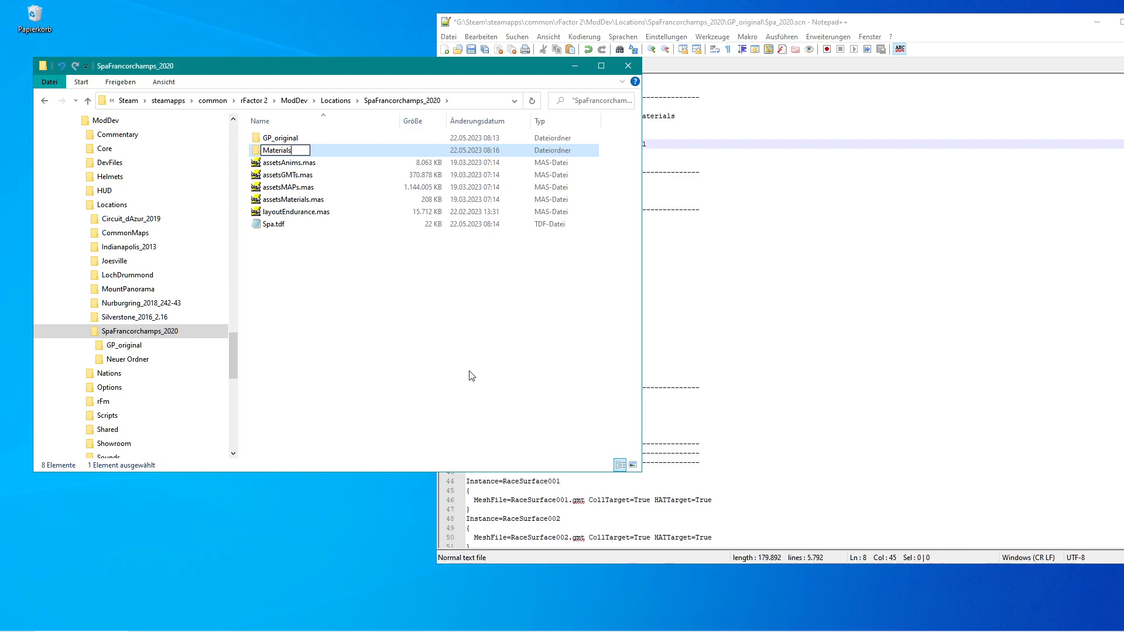
{"action": "key", "text": "Return"}
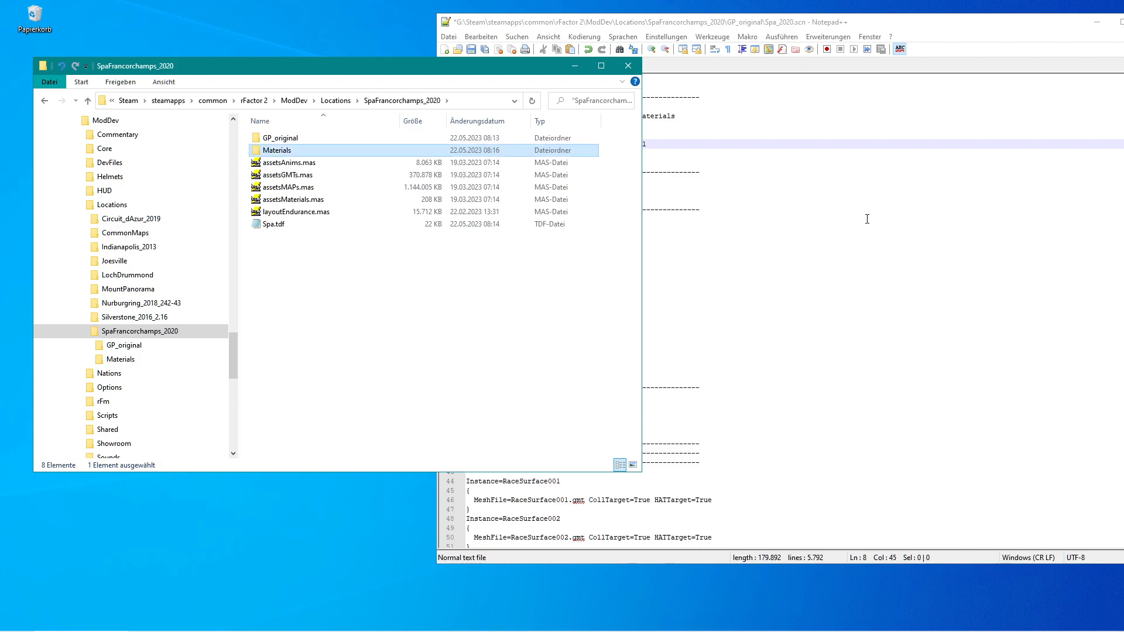
Remove the ASSETS level from the MaterialPath entry so it reads SpaFrancorchamps_2020\Materials
{"action": "left_click", "coordinate": [945, 25]}
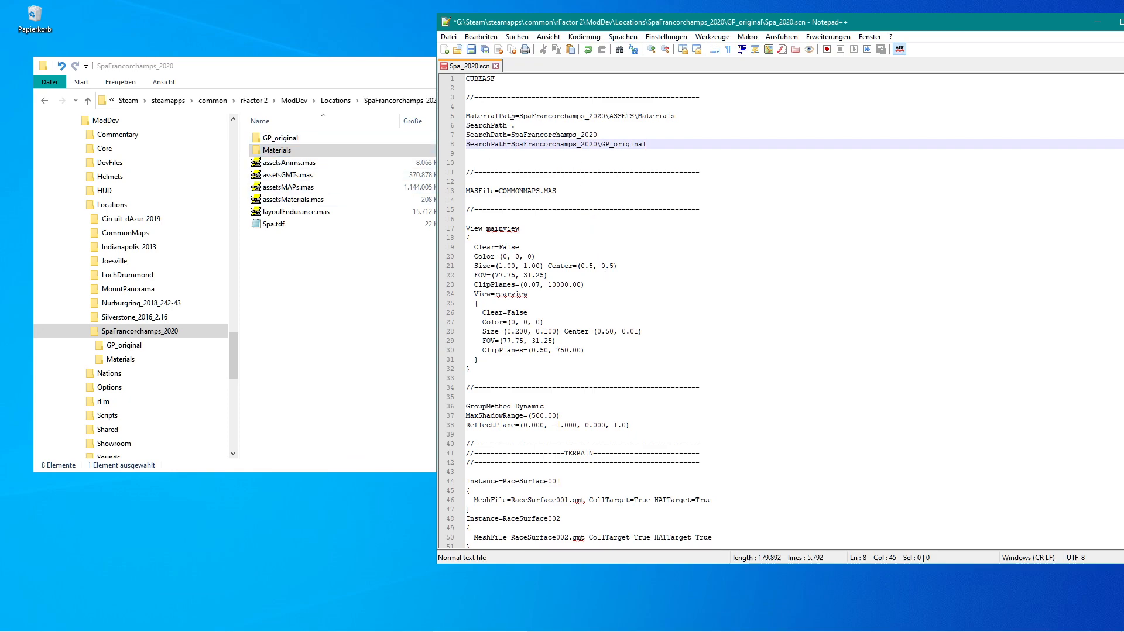
{"action": "left_click", "coordinate": [613, 116]}
{"action": "key", "text": "BackSpace"}
{"action": "key", "text": "Delete"}
{"action": "key", "text": "Delete"}
{"action": "key", "text": "Delete"}
{"action": "key", "text": "Delete"}
{"action": "key", "text": "Delete"}
{"action": "key", "text": "Delete"}
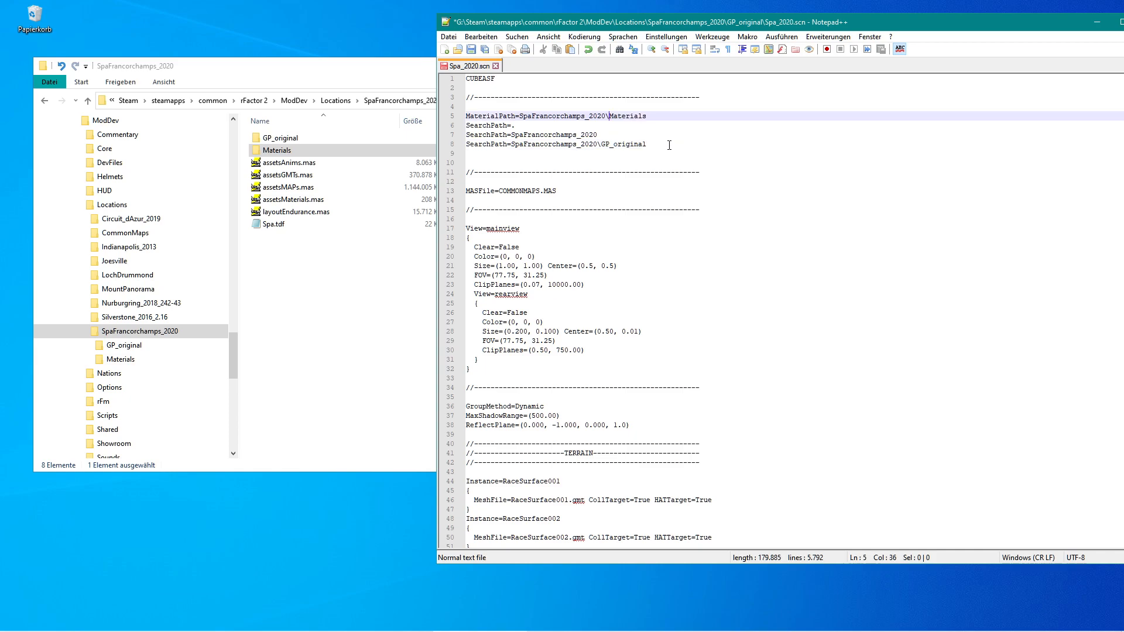
{"action": "left_click", "coordinate": [669, 145]}
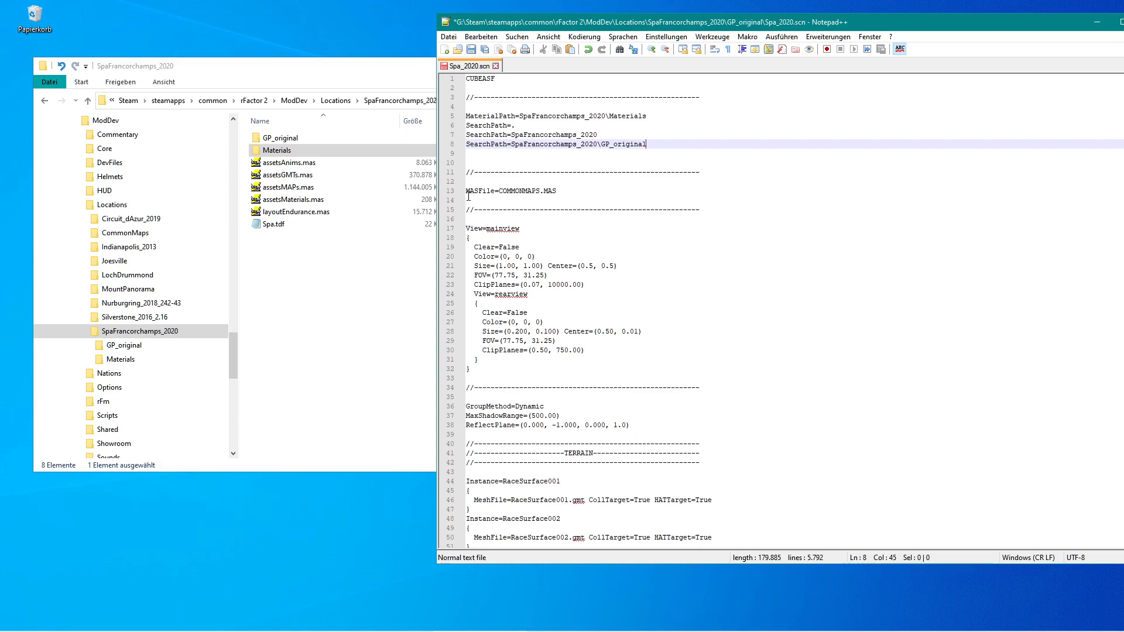
Copy the MASFile=COMMONMAPS.MAS line and paste it directly under the separator line above it
{"action": "left_click", "coordinate": [246, 170]}
{"action": "left_click_drag", "start_coordinate": [245, 167], "coordinate": [257, 202]}
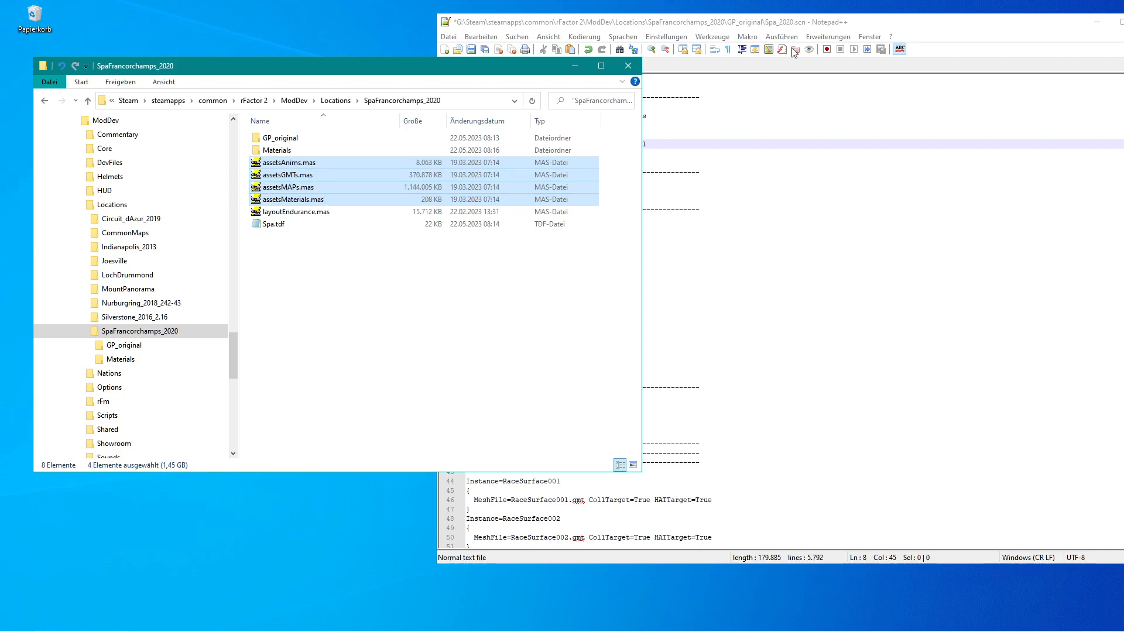
{"action": "left_click", "coordinate": [920, 19]}
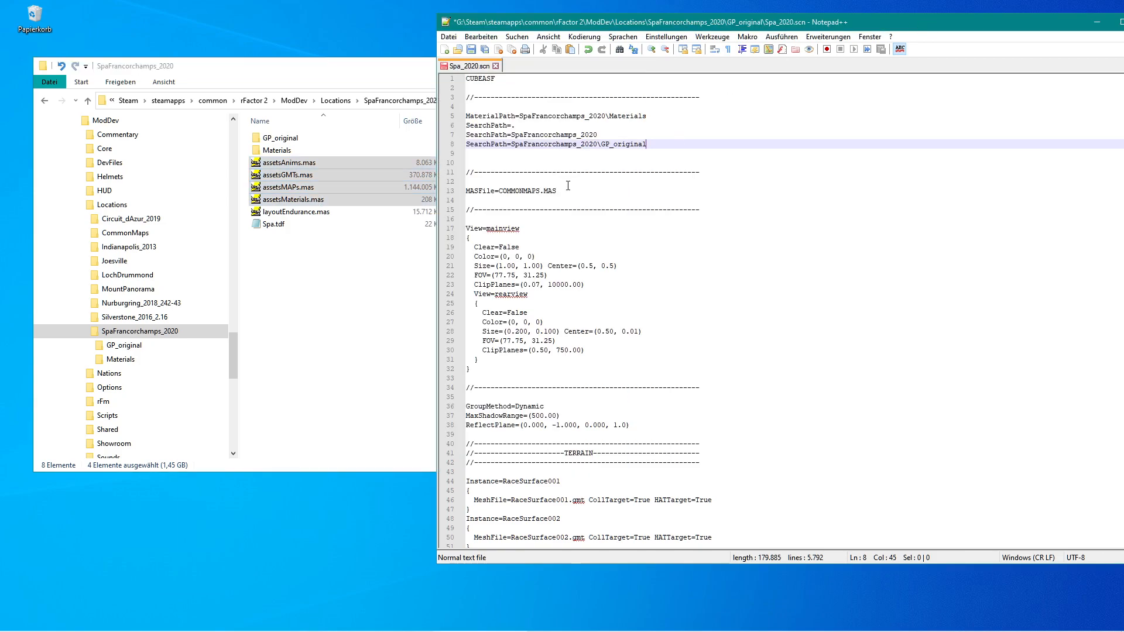
{"action": "left_click", "coordinate": [467, 190]}
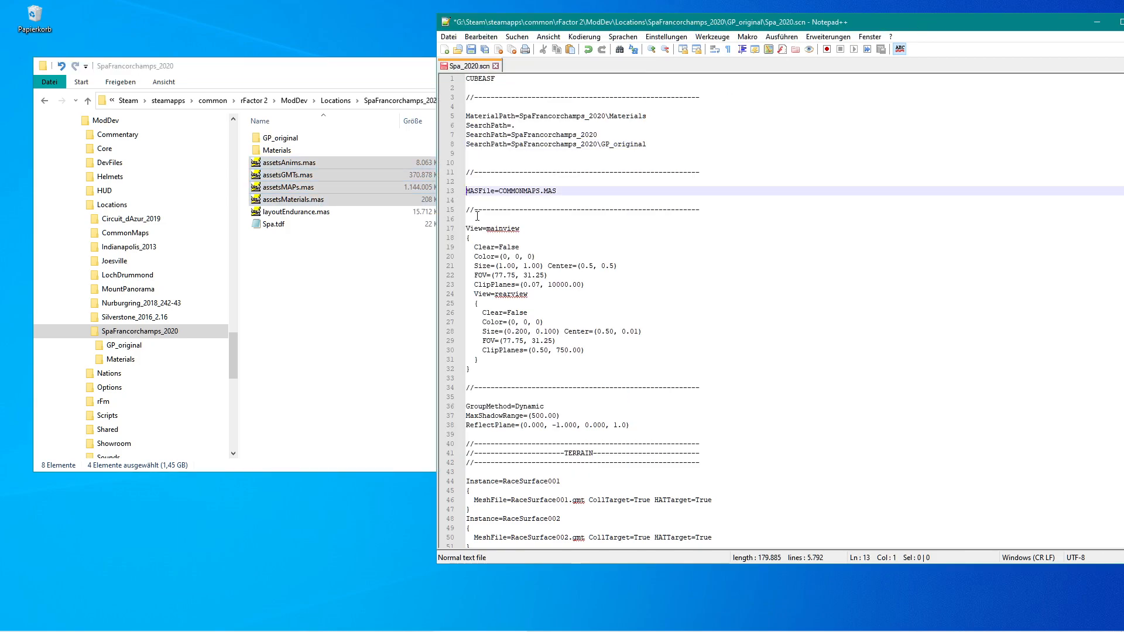
{"action": "key", "text": "Down"}
{"action": "key", "text": "shift+Up"}
{"action": "key", "text": "ctrl+c"}
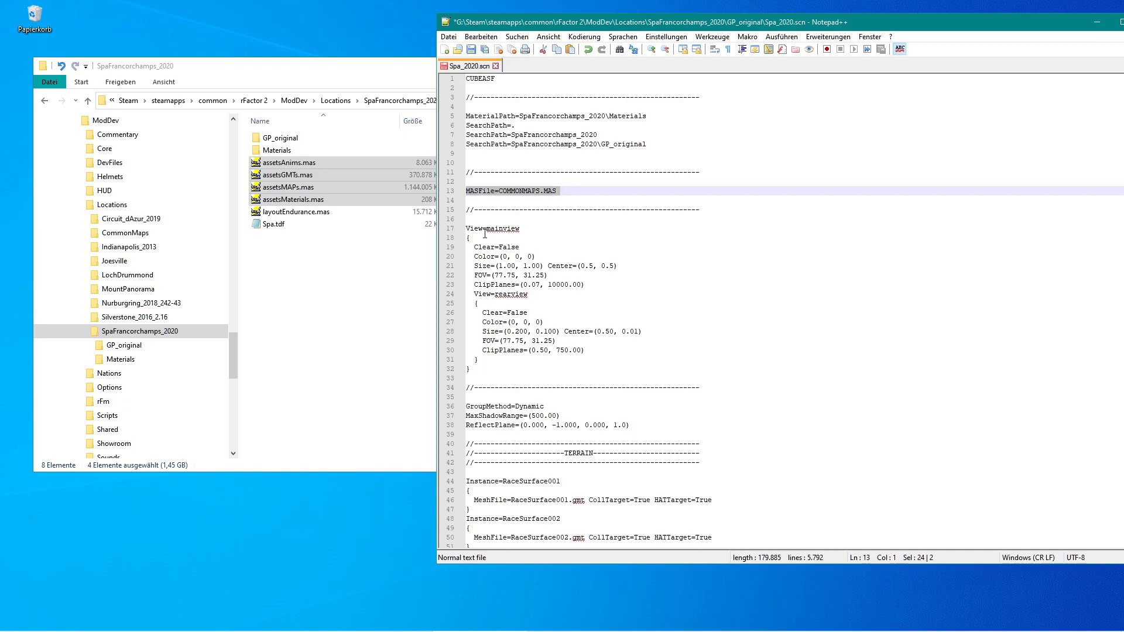
{"action": "key", "text": "Up"}
{"action": "key", "text": "Up"}
{"action": "key", "text": "Down"}
{"action": "key", "text": "Return"}
{"action": "key", "text": "Up"}
{"action": "key", "text": "ctrl+v"}
Replace COMMONMAPS.MAS in the pasted MASFile line with the file name assetsAnims.mas copied from the SpaFrancorchamps_2020 folder
{"action": "key", "text": "Up"}
{"action": "key", "text": "End"}
{"action": "key", "text": "shift+Left"}
{"action": "key", "text": "shift+Left"}
{"action": "key", "text": "shift+Left"}
{"action": "key", "text": "shift+Left"}
{"action": "key", "text": "shift+Left"}
{"action": "key", "text": "shift+Left"}
{"action": "key", "text": "shift+Left"}
{"action": "key", "text": "shift+Left"}
{"action": "key", "text": "shift+Left"}
{"action": "key", "text": "shift+Left"}
{"action": "key", "text": "shift+Left"}
{"action": "key", "text": "shift+Left"}
{"action": "key", "text": "shift+Left"}
{"action": "key", "text": "shift+Left"}
{"action": "key", "text": "Delete"}
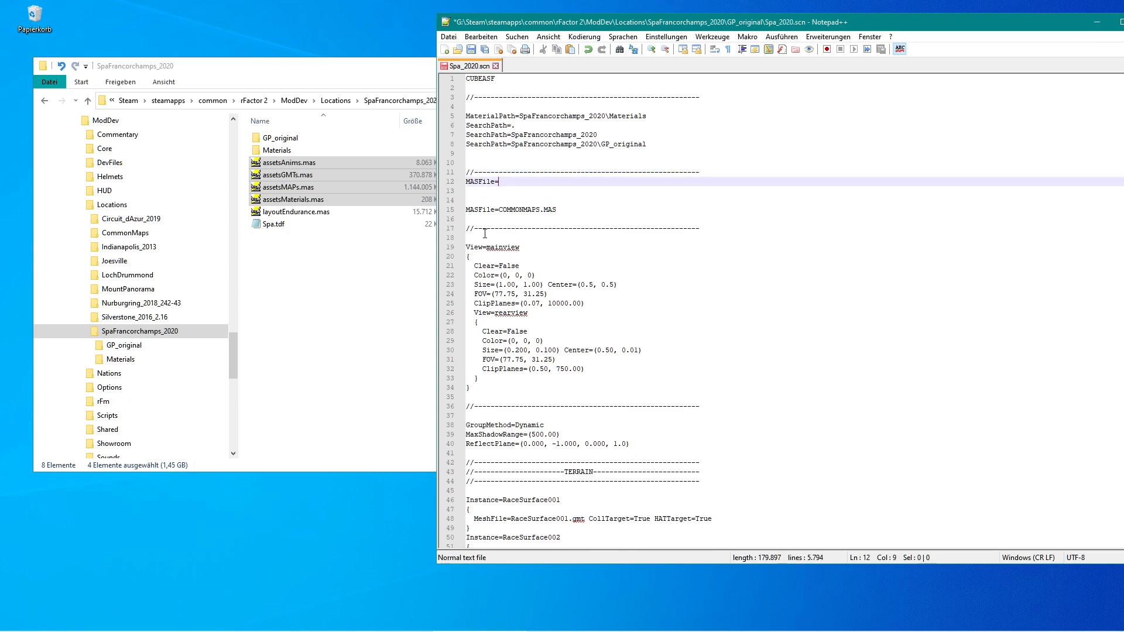
{"action": "left_click", "coordinate": [321, 163]}
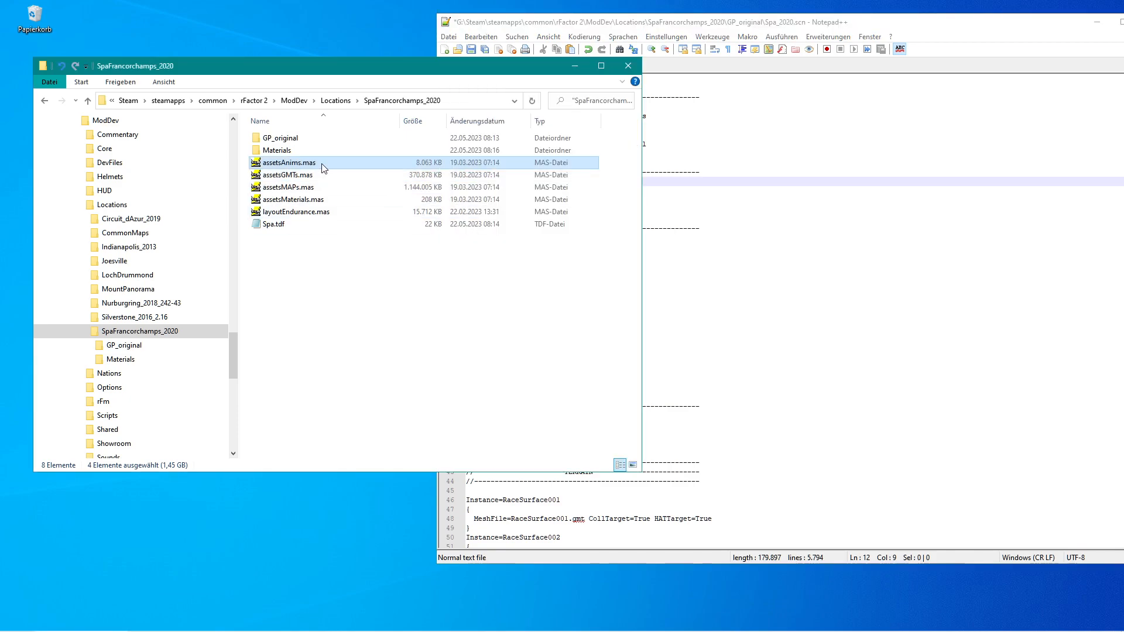
{"action": "key", "text": "F2"}
{"action": "left_click_drag", "start_coordinate": [323, 164], "coordinate": [263, 166]}
{"action": "key", "text": "ctrl+c"}
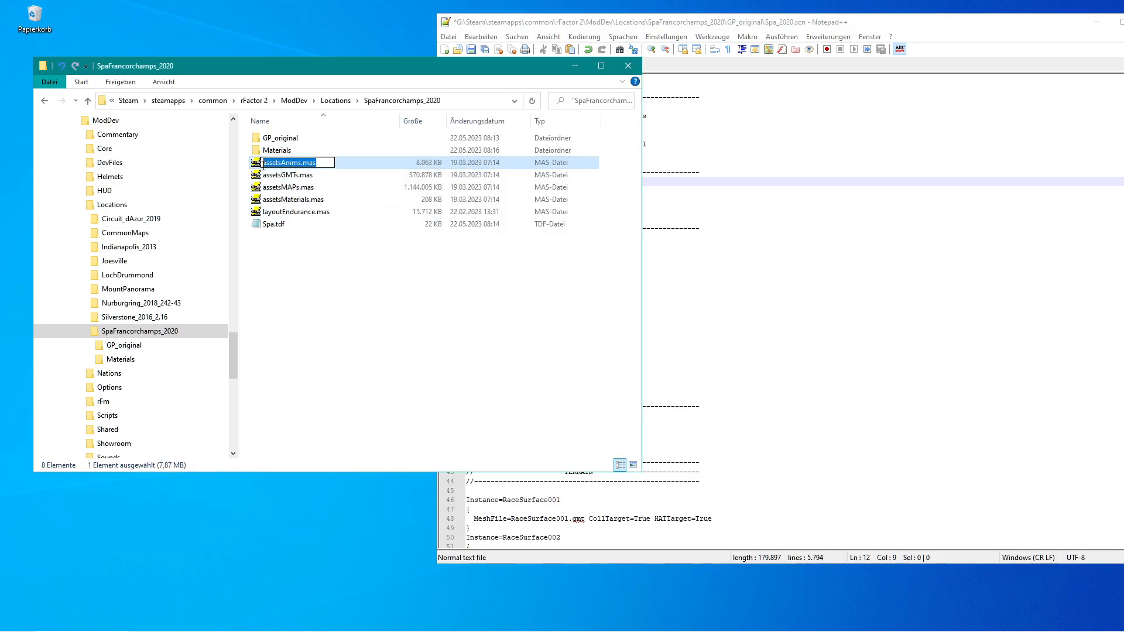
{"action": "left_click", "coordinate": [806, 289]}
{"action": "left_click", "coordinate": [511, 182]}
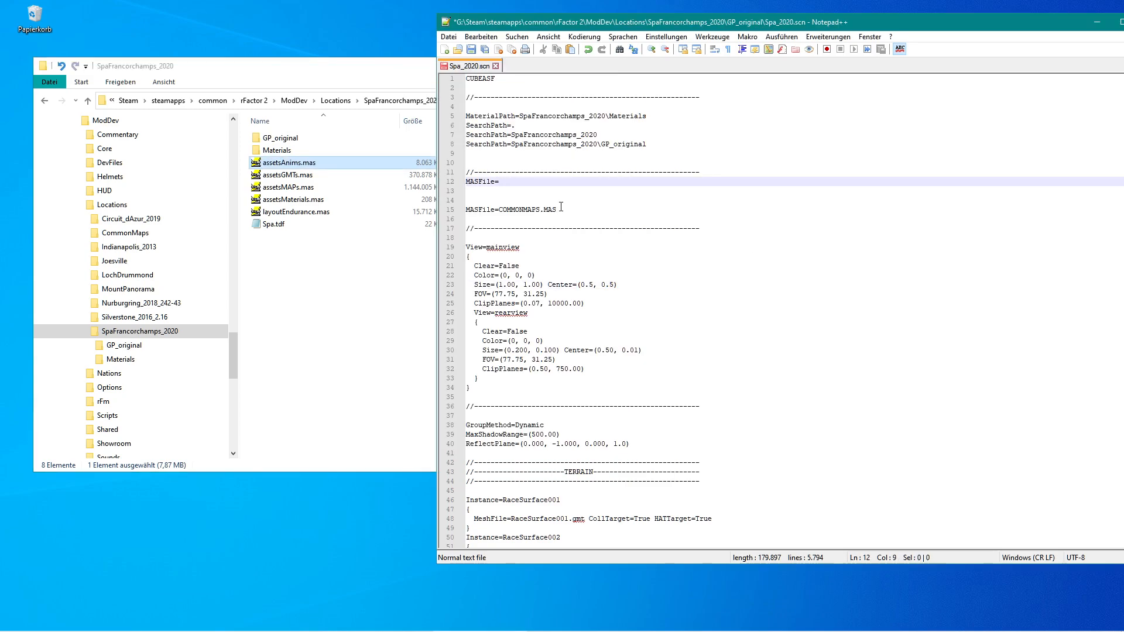
{"action": "key", "text": "ctrl+v"}
Duplicate the MASFile=assetsAnims.mas line three times
{"action": "key", "text": "Down"}
{"action": "key", "text": "shift+Up"}
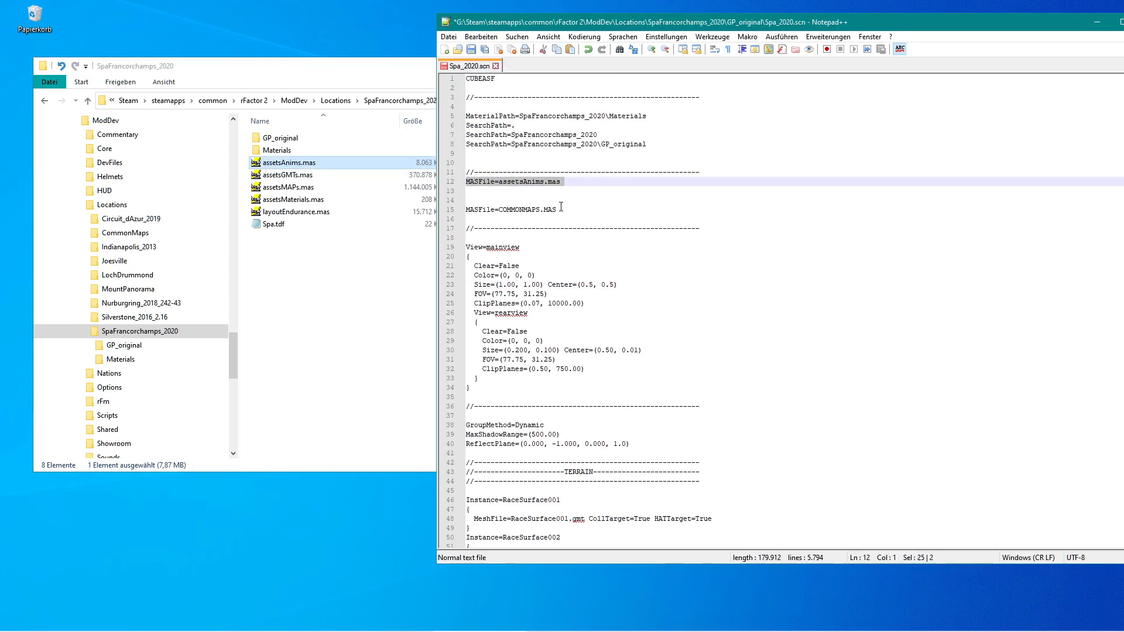
{"action": "key", "text": "ctrl+d"}
{"action": "key", "text": "ctrl+d"}
{"action": "key", "text": "ctrl+d"}
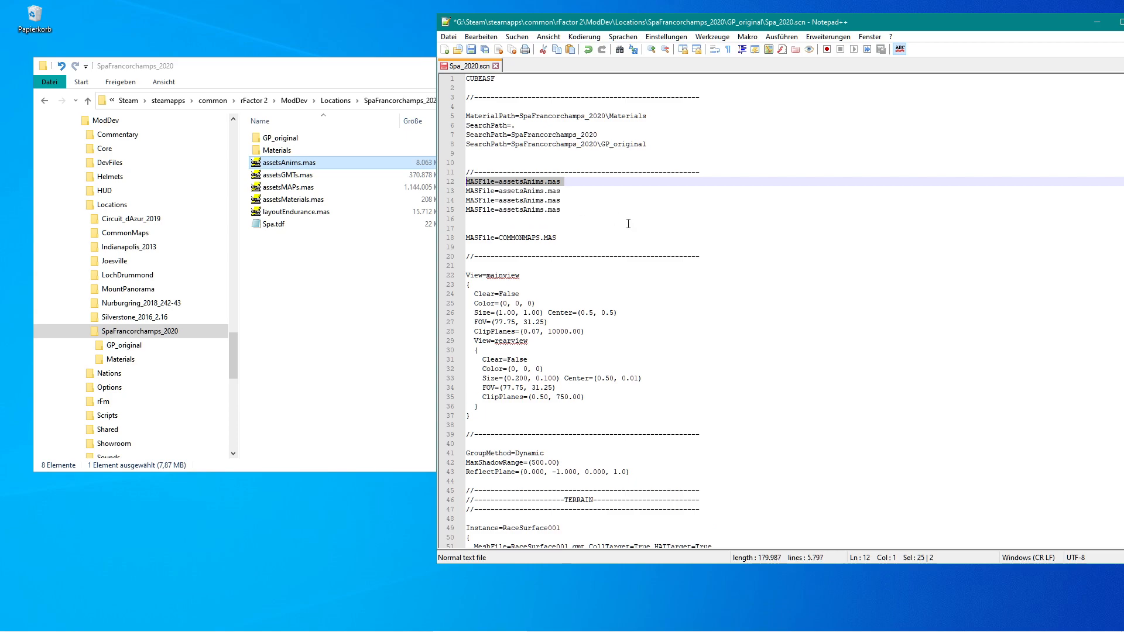
Change the second assets MASFile entry to assetsGMTs.mas
{"action": "left_click", "coordinate": [524, 191]}
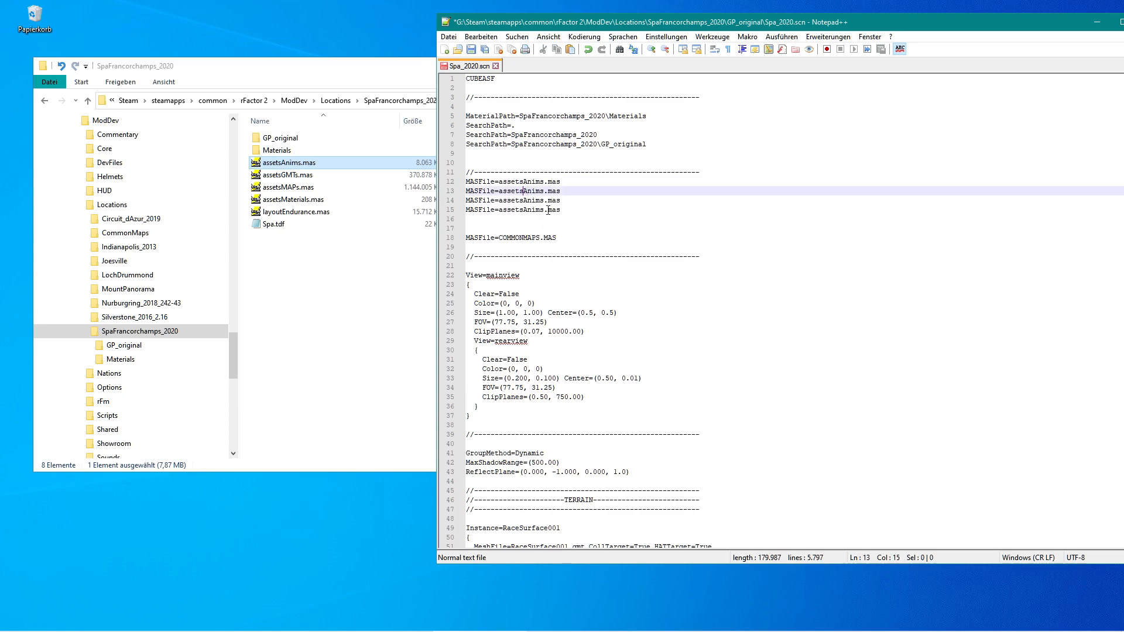
{"action": "type", "text": "GMT"}
{"action": "key", "text": "Delete"}
{"action": "key", "text": "Delete"}
{"action": "key", "text": "Delete"}
{"action": "key", "text": "Delete"}
Change the third assets MASFile entry to assetsMAPs.mas
{"action": "key", "text": "Down"}
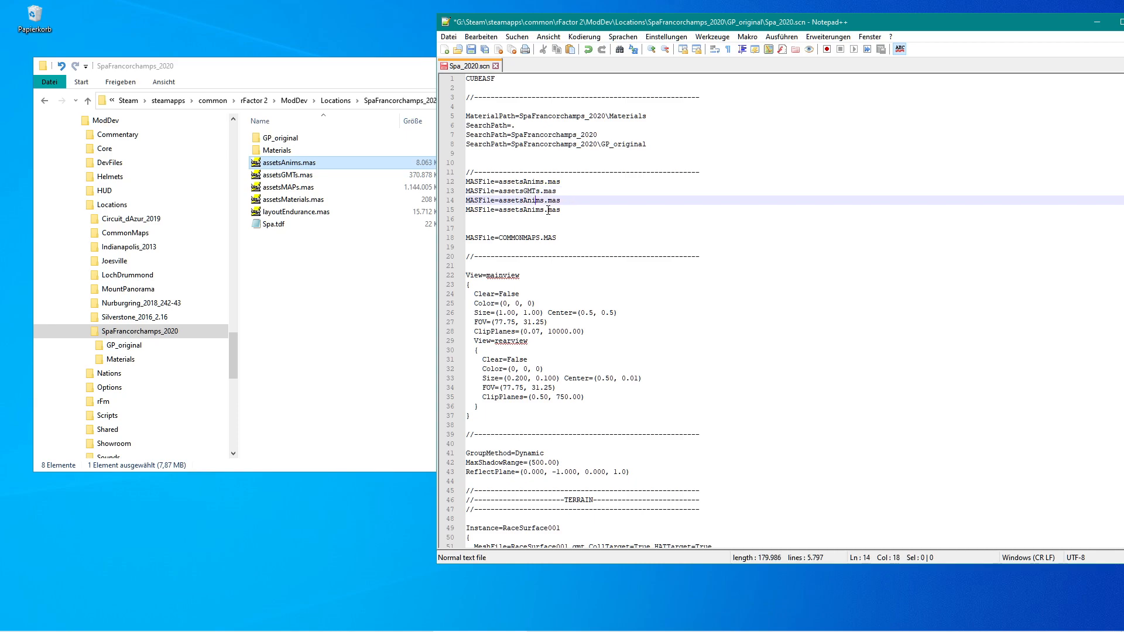
{"action": "key", "text": "shift+Left"}
{"action": "key", "text": "shift+Left"}
{"action": "key", "text": "shift+Left"}
{"action": "key", "text": "shift+Left"}
{"action": "type", "text": "MAP"}
Change the fourth assets MASFile entry to assetsMaterials.mas and save Spa_2020.scn
{"action": "key", "text": "Down"}
{"action": "key", "text": "Right"}
{"action": "key", "text": "shift+Left"}
{"action": "key", "text": "shift+Left"}
{"action": "key", "text": "shift+Left"}
{"action": "key", "text": "shift+Left"}
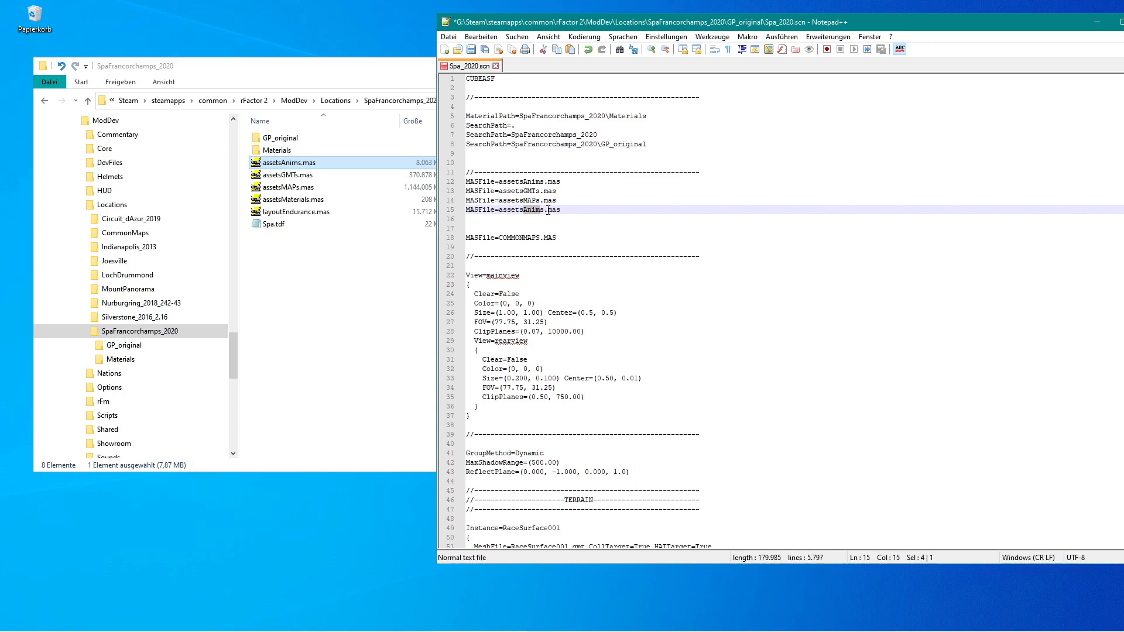
{"action": "type", "text": "Material"}
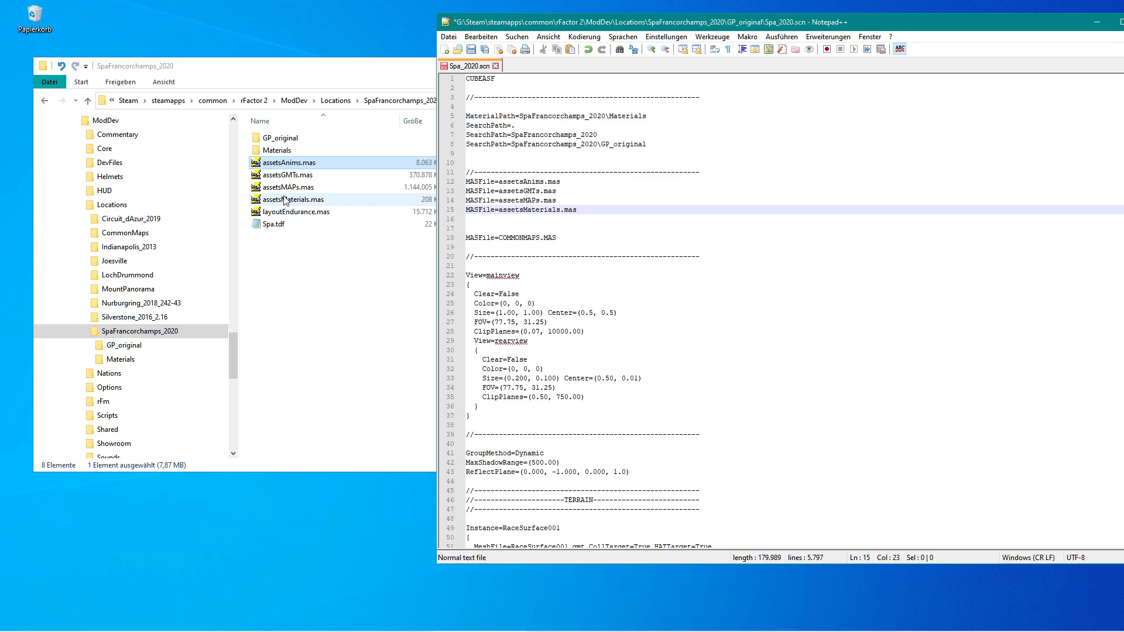
{"action": "left_click", "coordinate": [601, 220]}
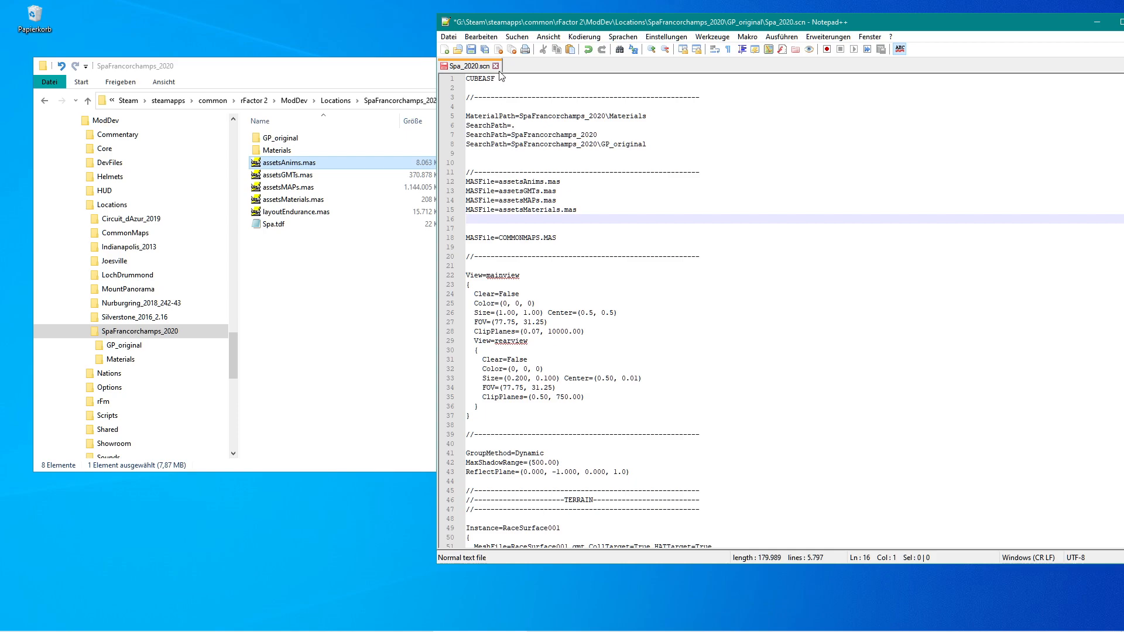
{"action": "left_click", "coordinate": [472, 51]}
Open Spa_2020.gdb from the GP_original folder in Notepad++
{"action": "double_click", "coordinate": [257, 141]}
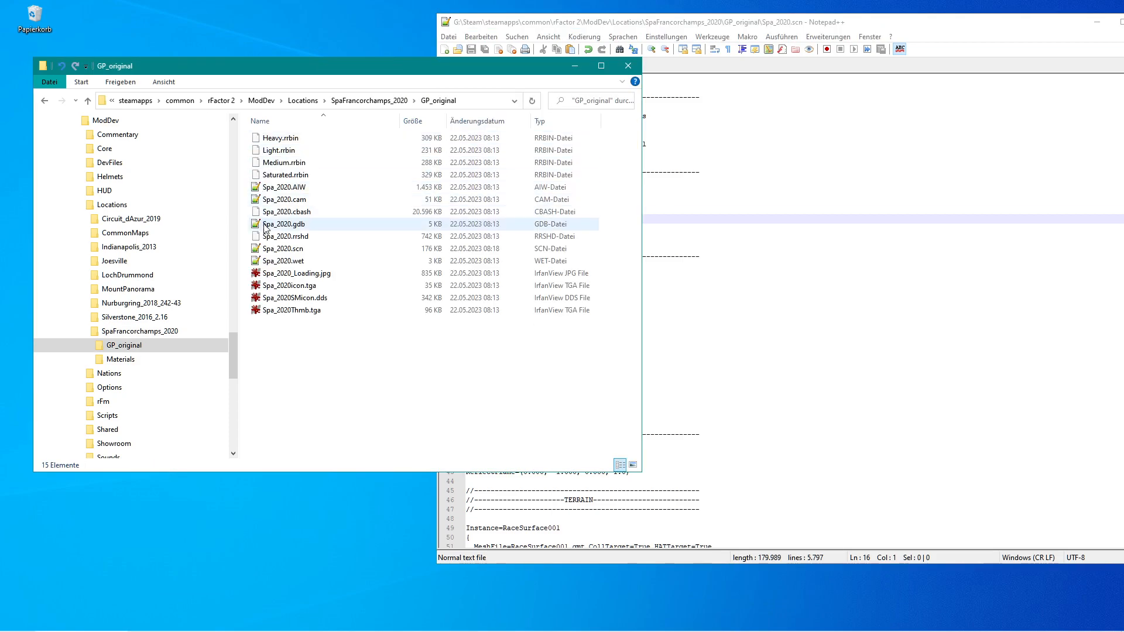
{"action": "double_click", "coordinate": [256, 225]}
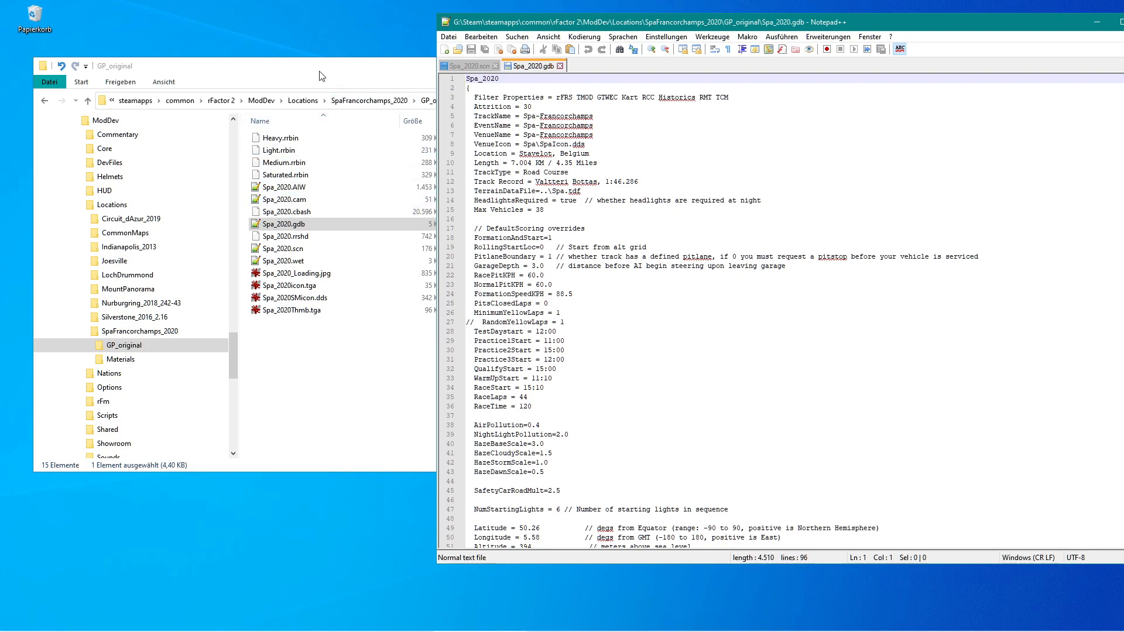
Check the TerrainDataFile path ..\Spa.tdf in Spa_2020.gdb against the location of Spa.tdf in the SpaFrancorchamps_2020 folder
{"action": "left_click", "coordinate": [382, 79]}
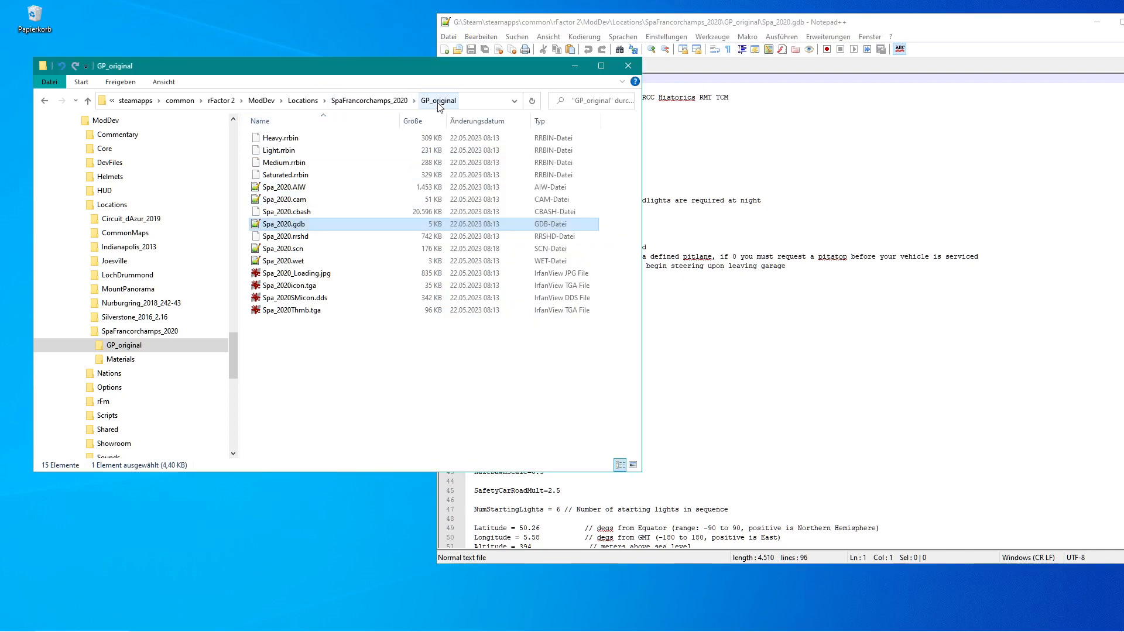
{"action": "left_click", "coordinate": [587, 153]}
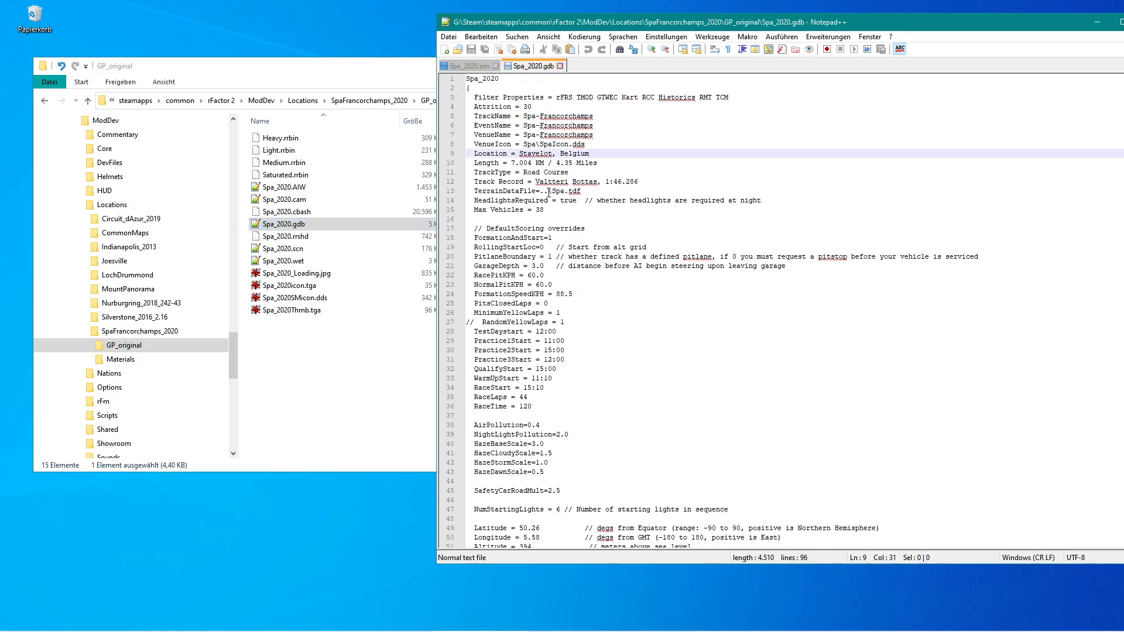
{"action": "left_click_drag", "start_coordinate": [540, 193], "coordinate": [549, 192]}
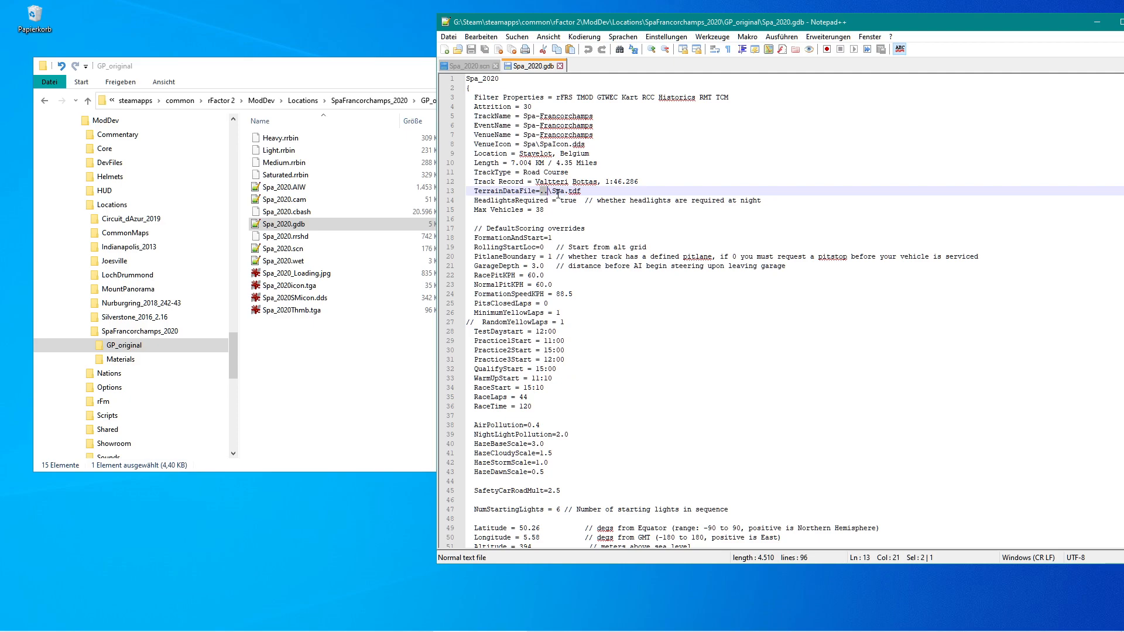
{"action": "left_click", "coordinate": [348, 70]}
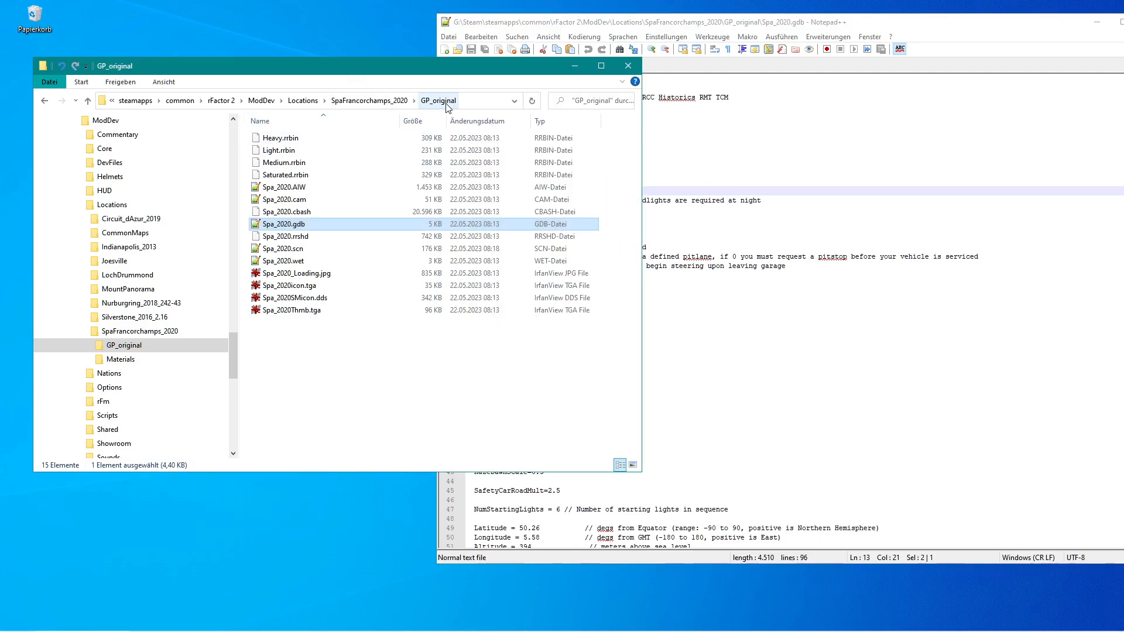
{"action": "left_click", "coordinate": [385, 102]}
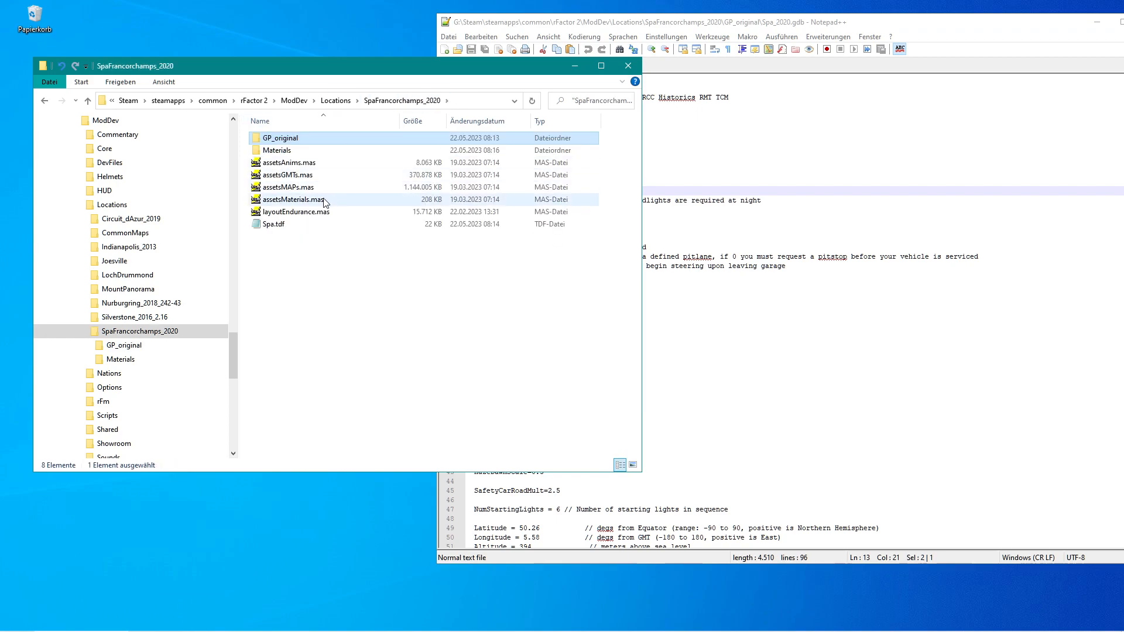
{"action": "left_click", "coordinate": [728, 293]}
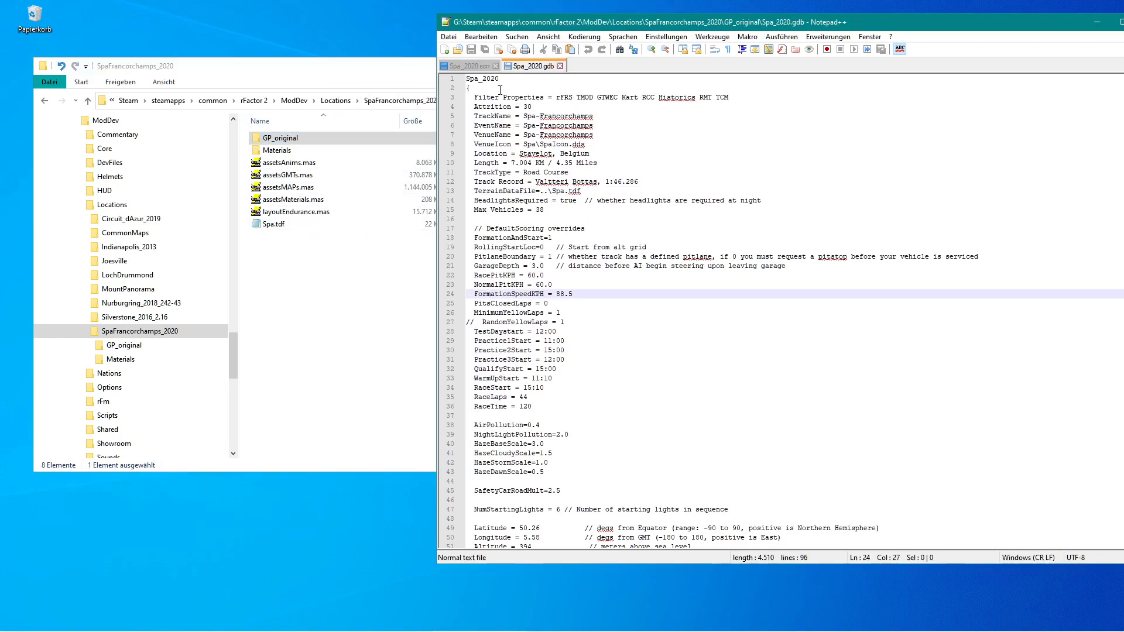
Close Notepad++, switch to Steam and launch rFactor 2 from the library
{"action": "left_click_drag", "start_coordinate": [728, 26], "coordinate": [563, 26]}
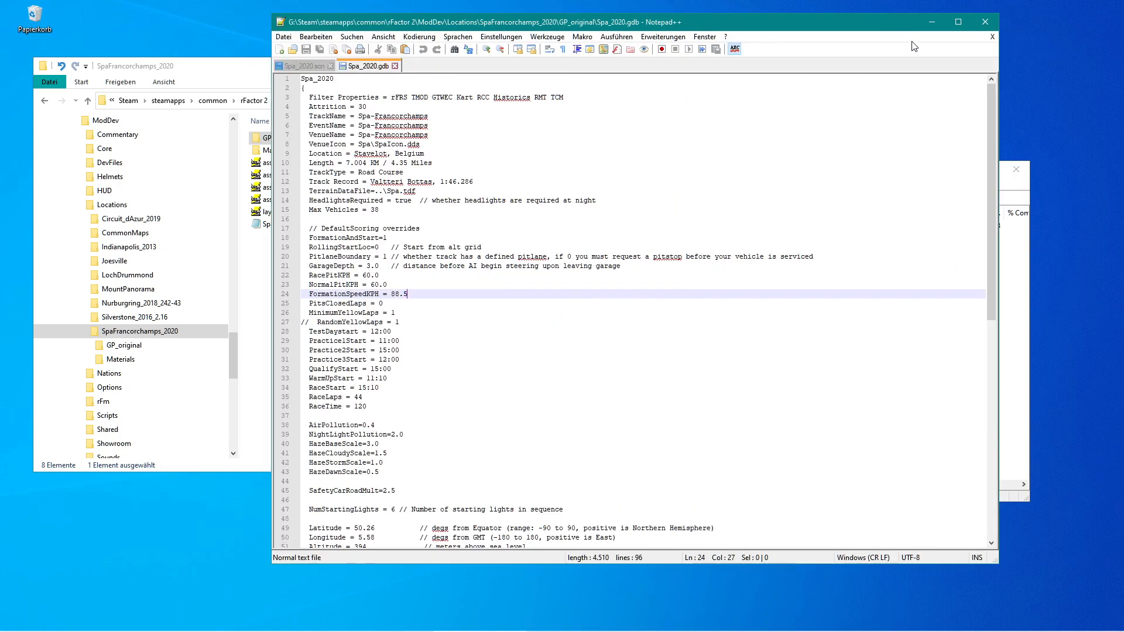
{"action": "left_click", "coordinate": [984, 24]}
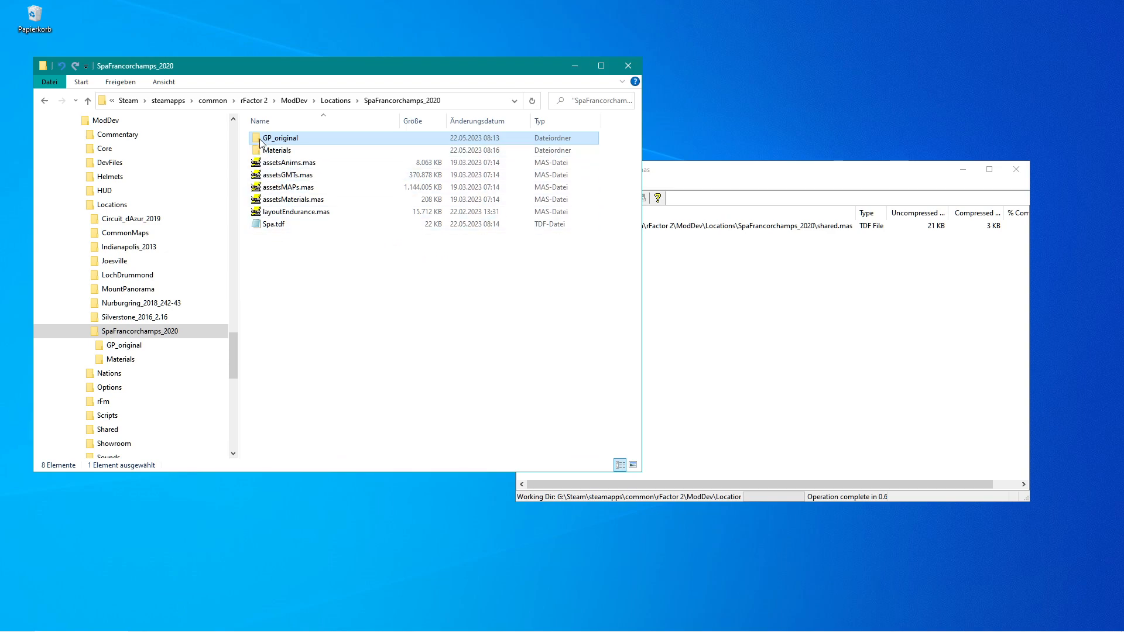
{"action": "mouse_move", "coordinate": [292, 631]}
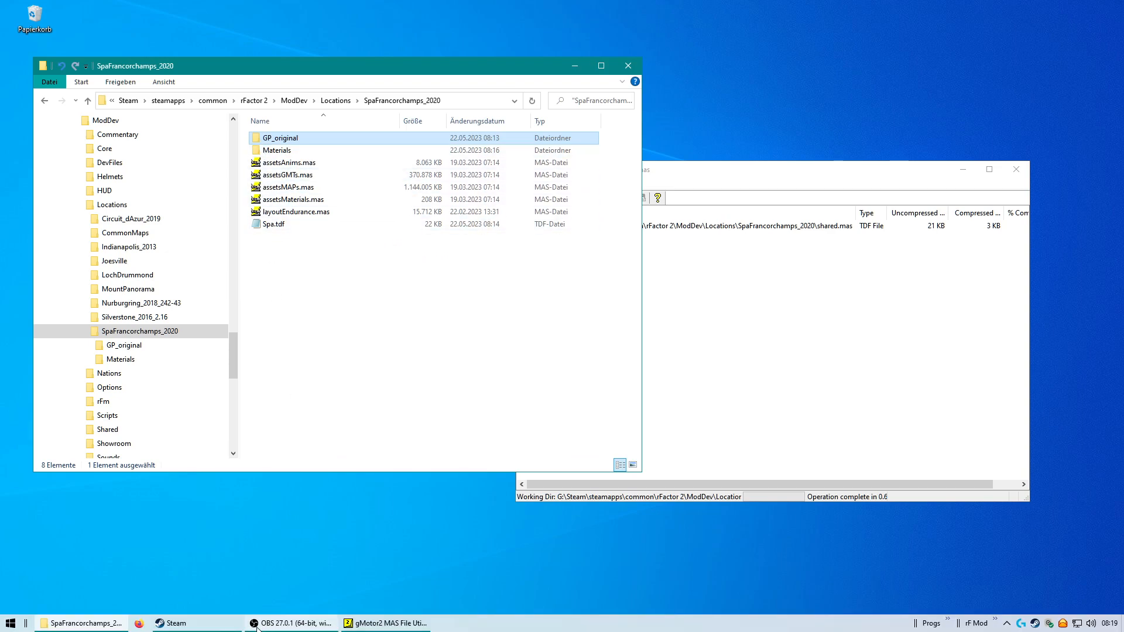
{"action": "mouse_move", "coordinate": [197, 629]}
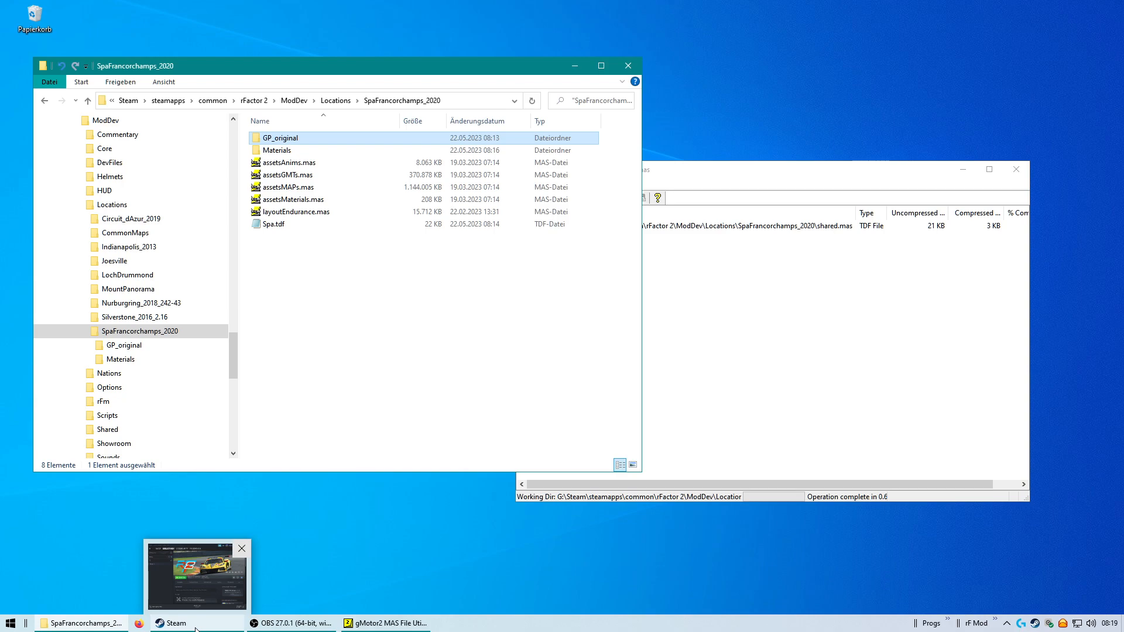
{"action": "left_click", "coordinate": [197, 626]}
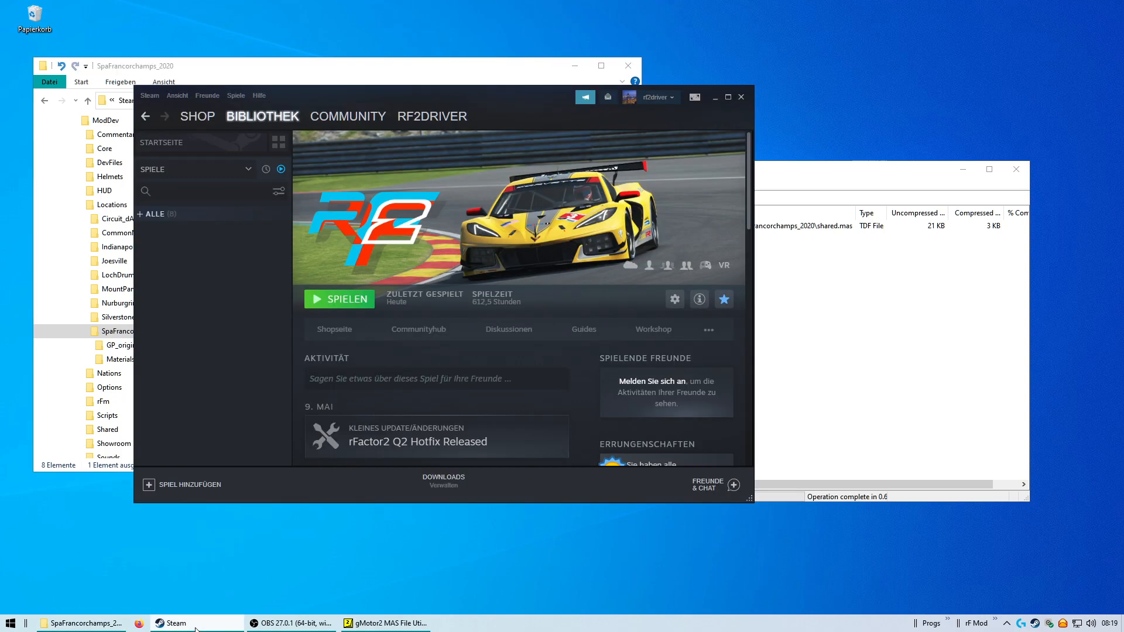
{"action": "left_click", "coordinate": [342, 300]}
{"action": "left_click", "coordinate": [492, 324]}
{"action": "left_click", "coordinate": [609, 439]}
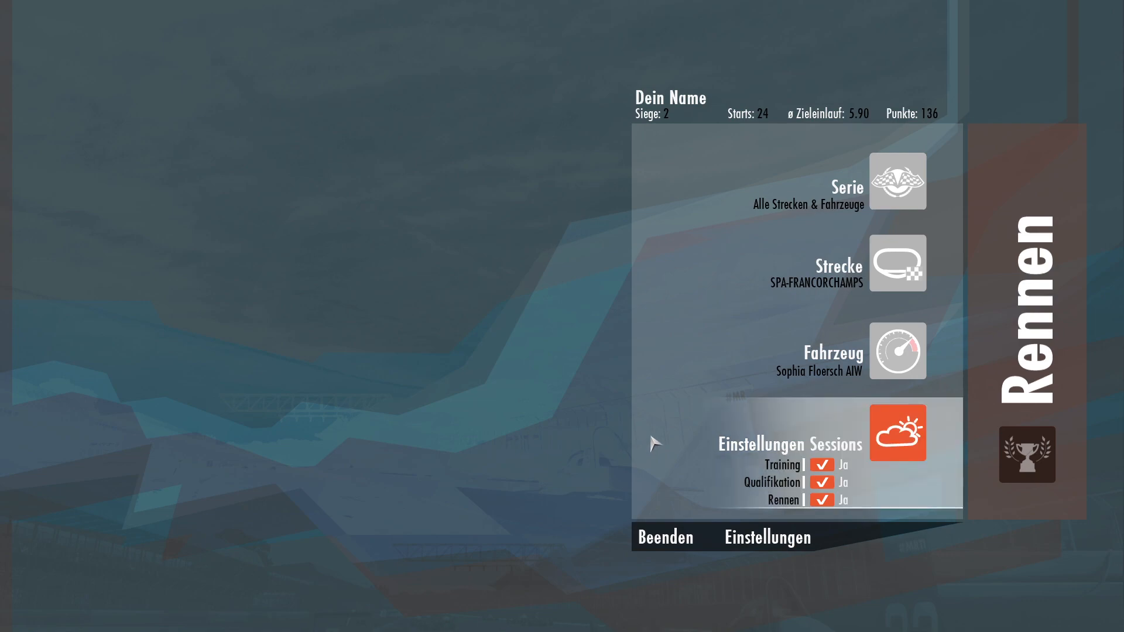
Load the Spa-Francorchamps layout, take the car onto the track for a test drive and switch off the limiter (Drehzahlbegrenzer)
{"action": "left_click", "coordinate": [921, 265]}
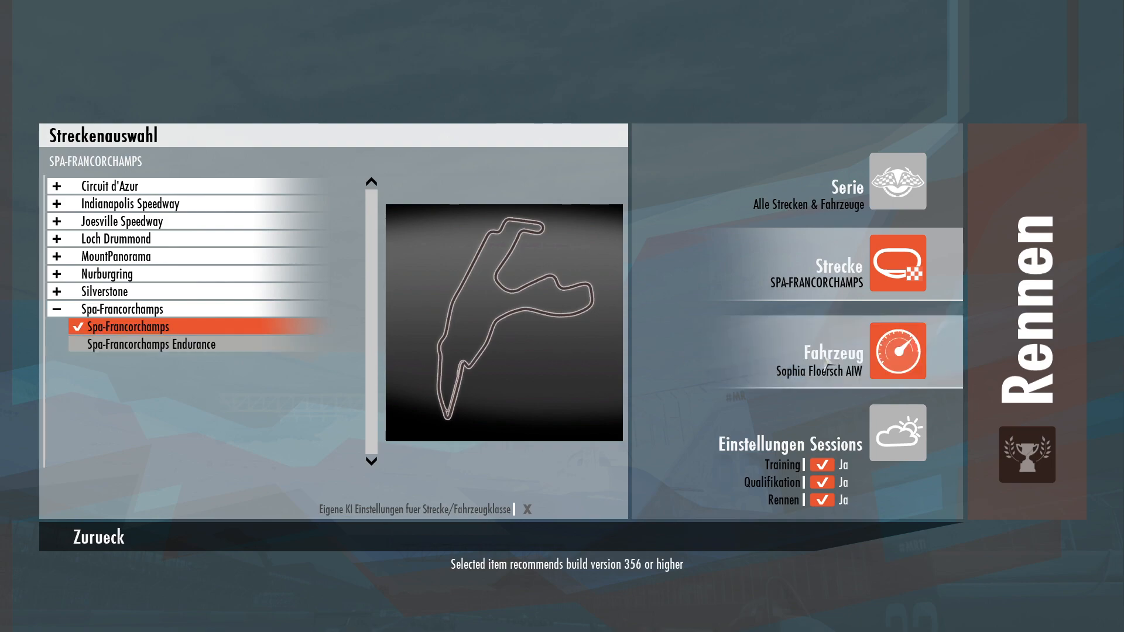
{"action": "left_click", "coordinate": [1022, 359]}
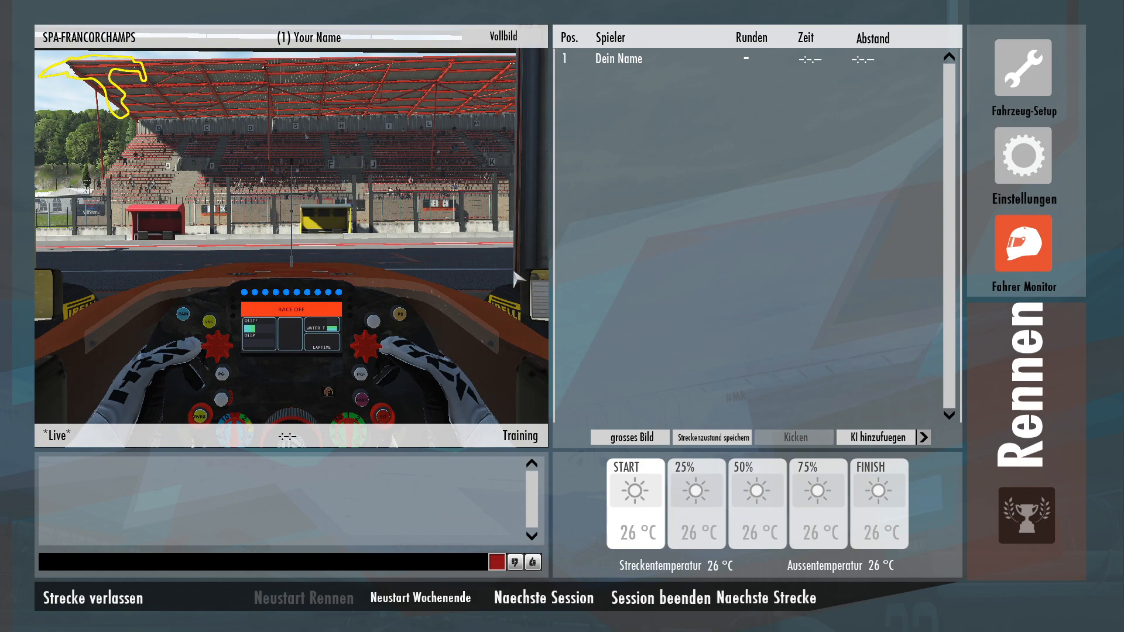
{"action": "left_click", "coordinate": [1017, 440]}
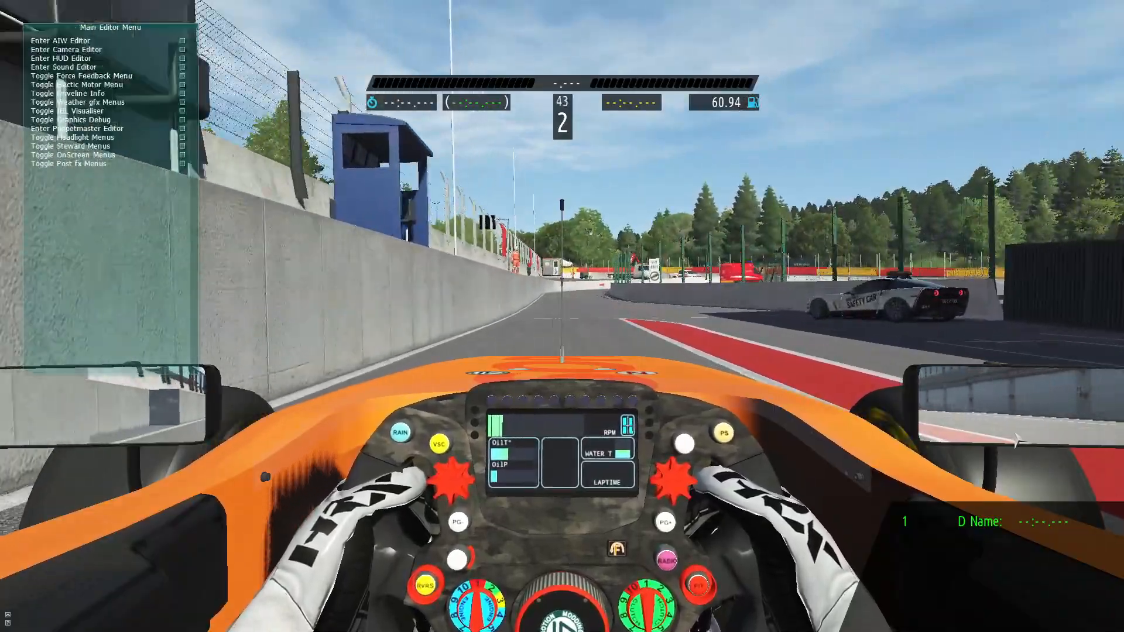
{"action": "key", "text": "l"}
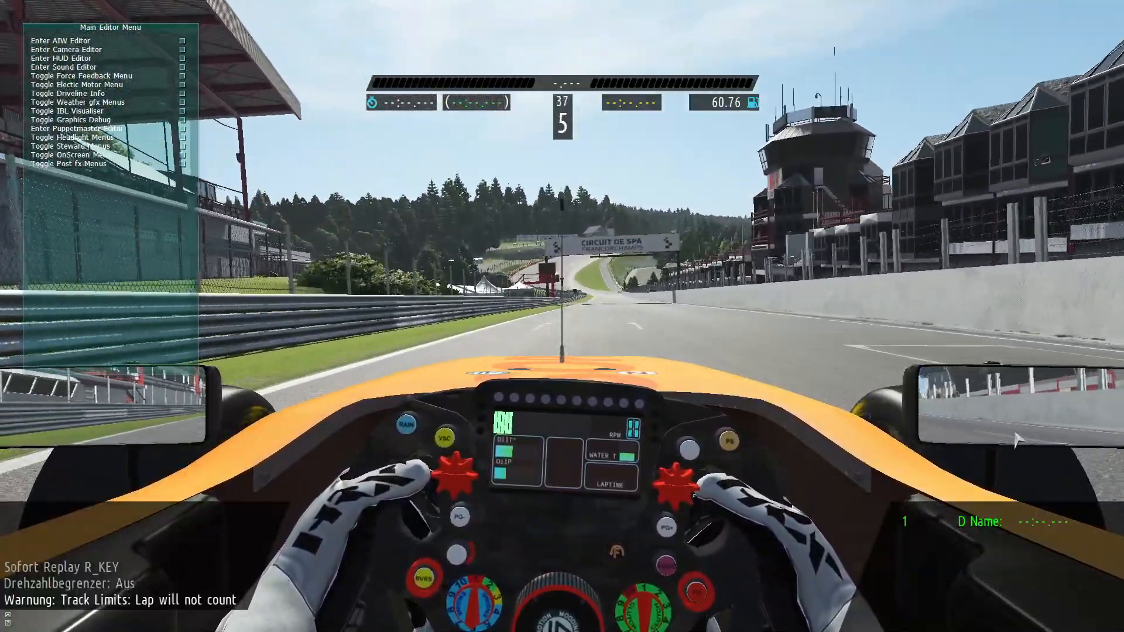
End the test drive, leave the track and quit rFactor 2
{"action": "key", "text": "Escape"}
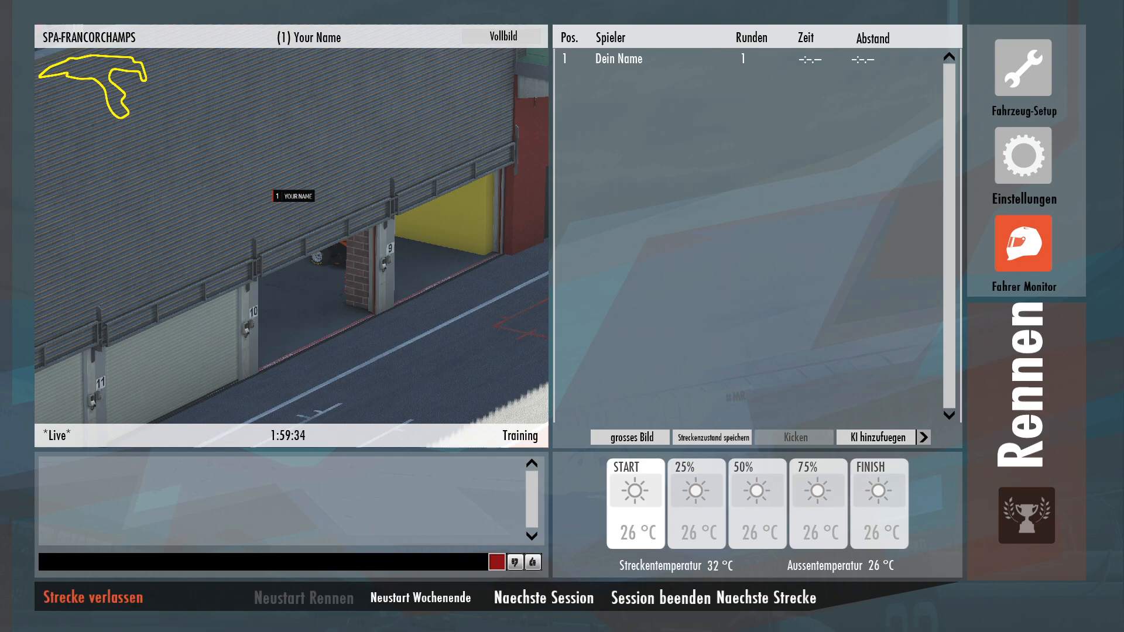
{"action": "left_click", "coordinate": [136, 601]}
{"action": "left_click", "coordinate": [669, 535]}
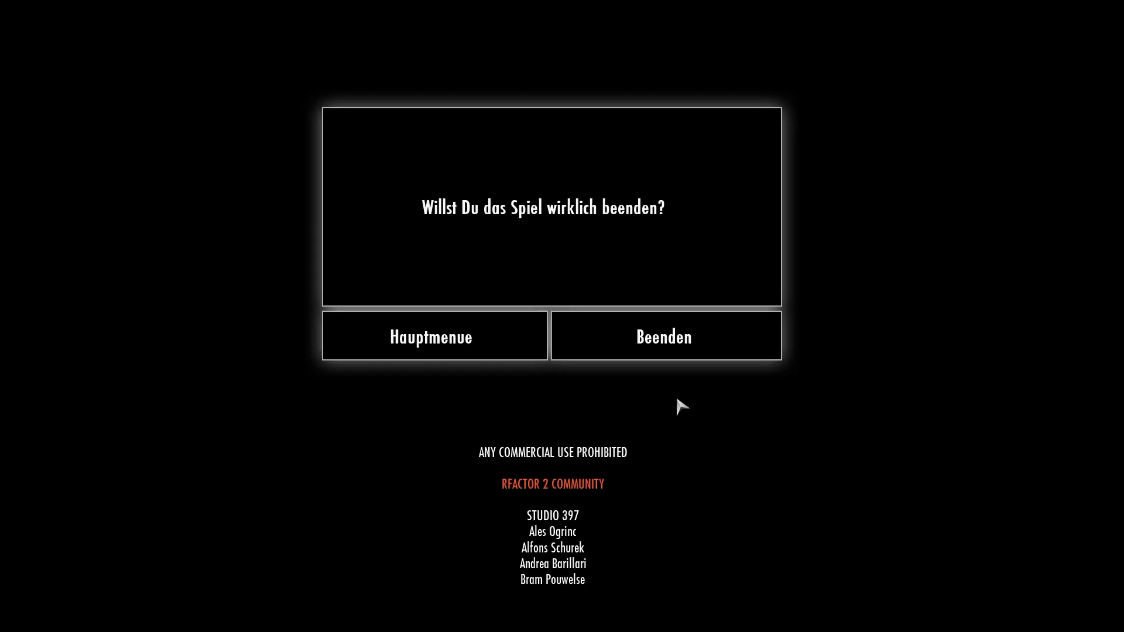
{"action": "left_click", "coordinate": [661, 338]}
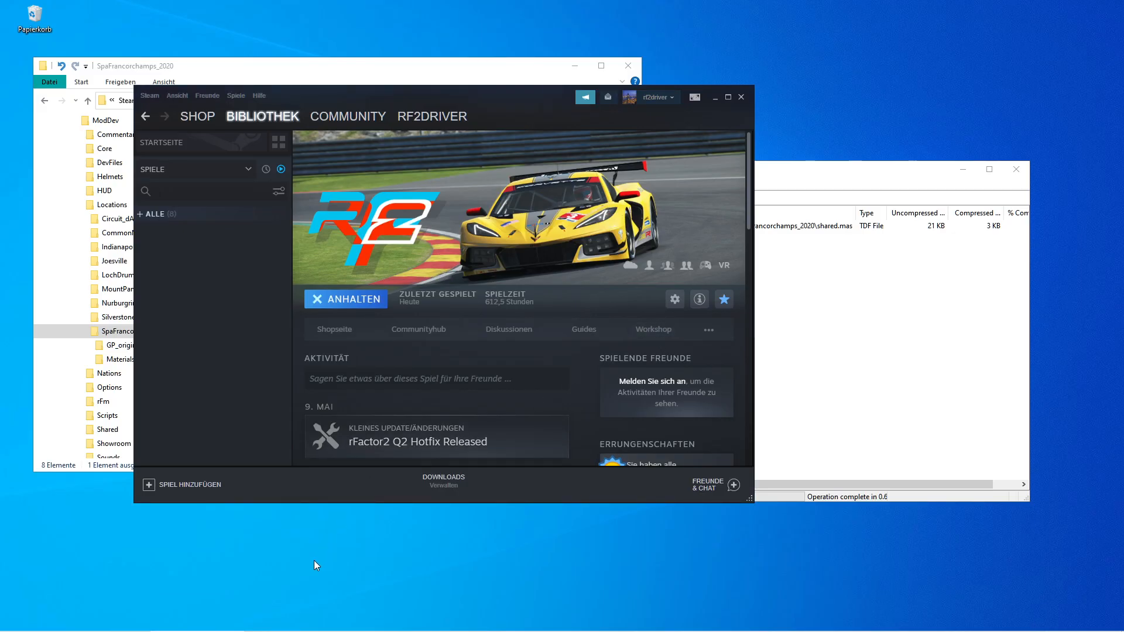
Switch to File Explorer and open the GP_original folder inside SpaFrancorchamps_2020
{"action": "left_click", "coordinate": [502, 80]}
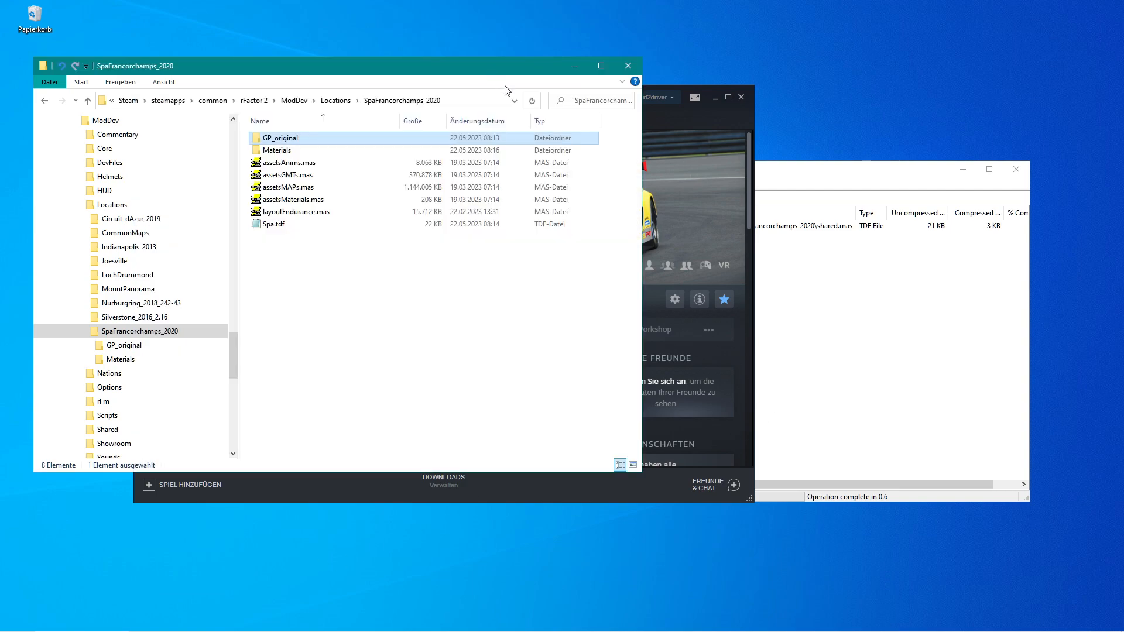
{"action": "double_click", "coordinate": [257, 139]}
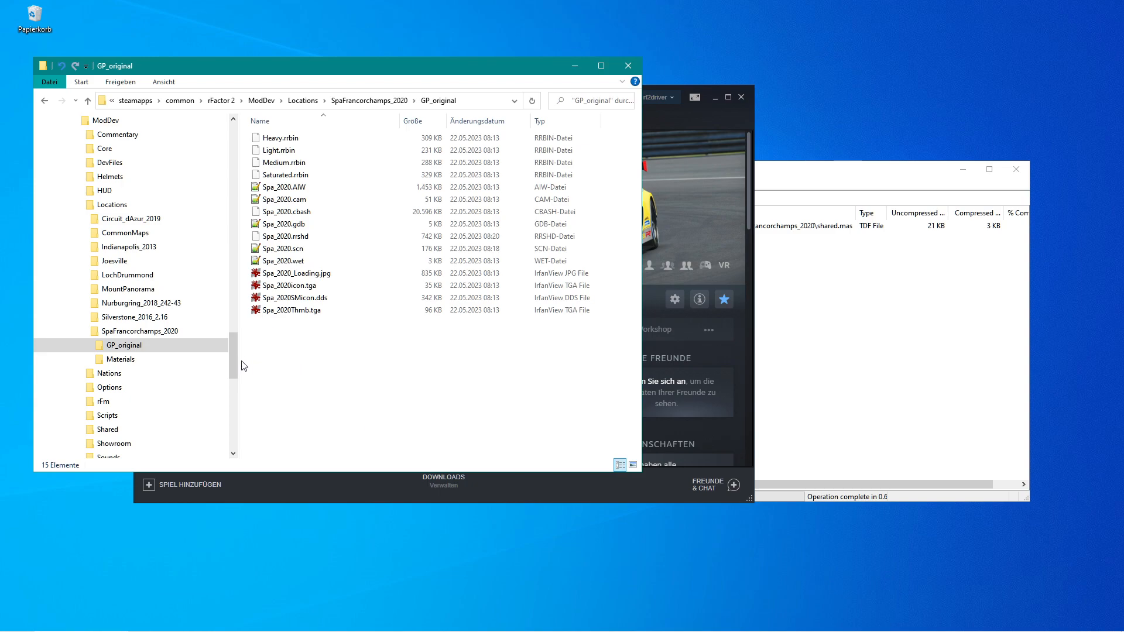
{"action": "left_click_drag", "start_coordinate": [237, 359], "coordinate": [237, 367]}
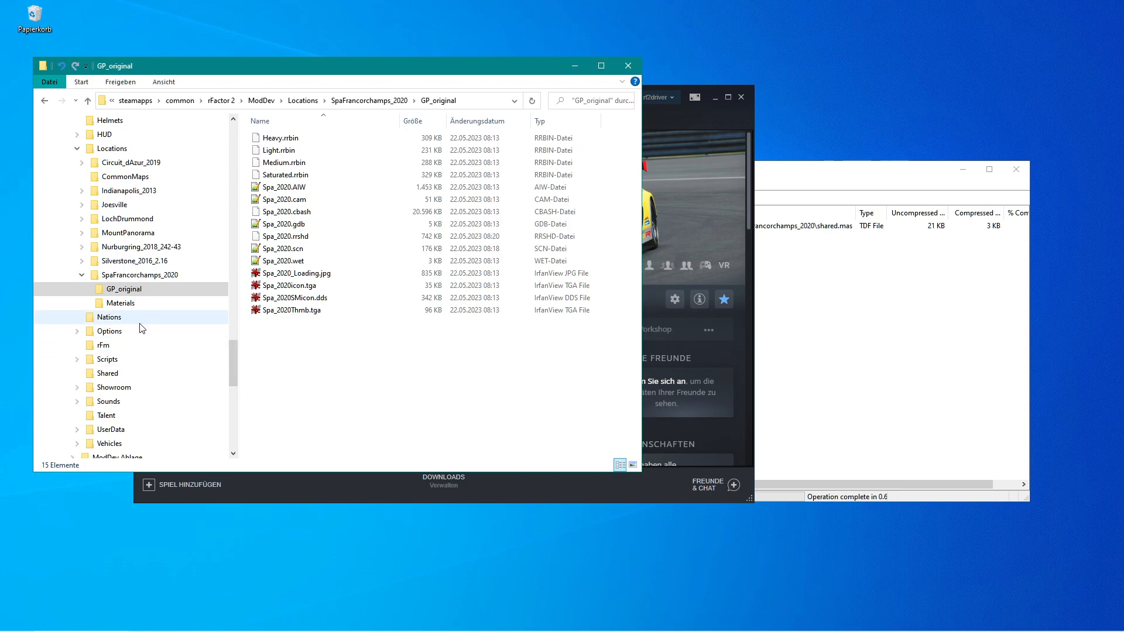